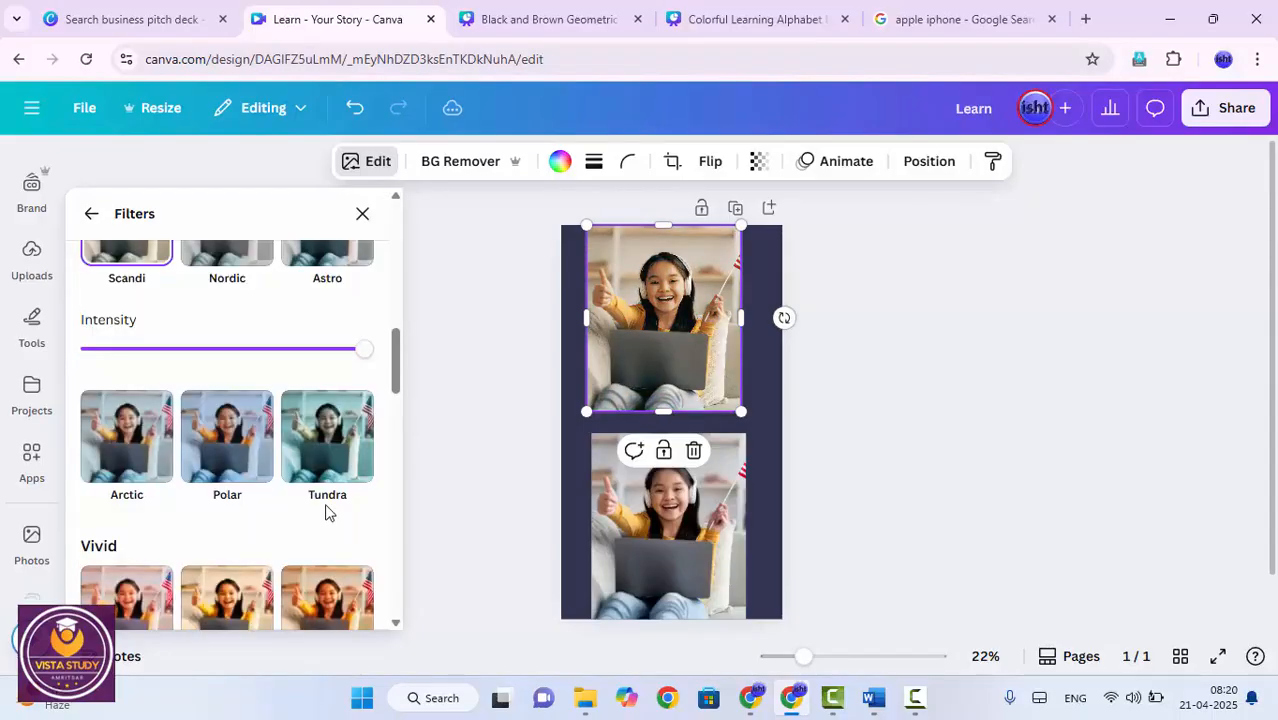
Try the Tundra, Aura, Dream and Retro filters on the upper photo.
scroll(235, 567, down, 3)
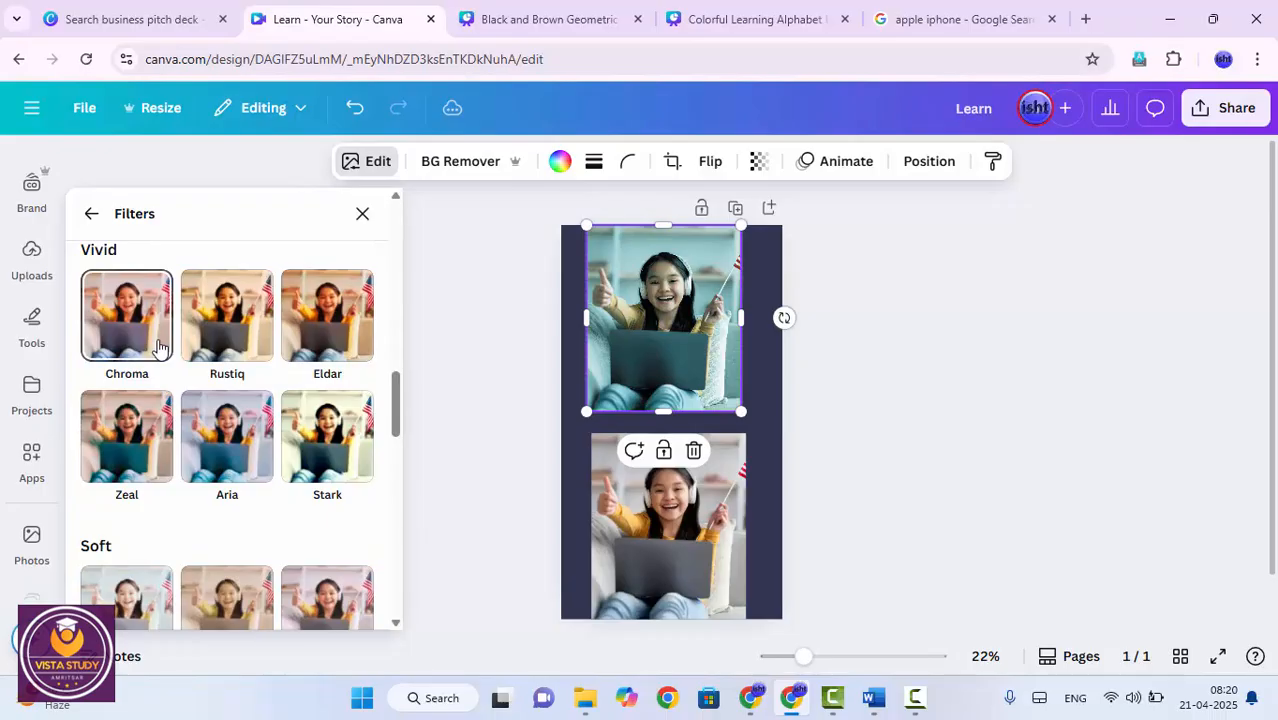
scroll(200, 420, down, 3)
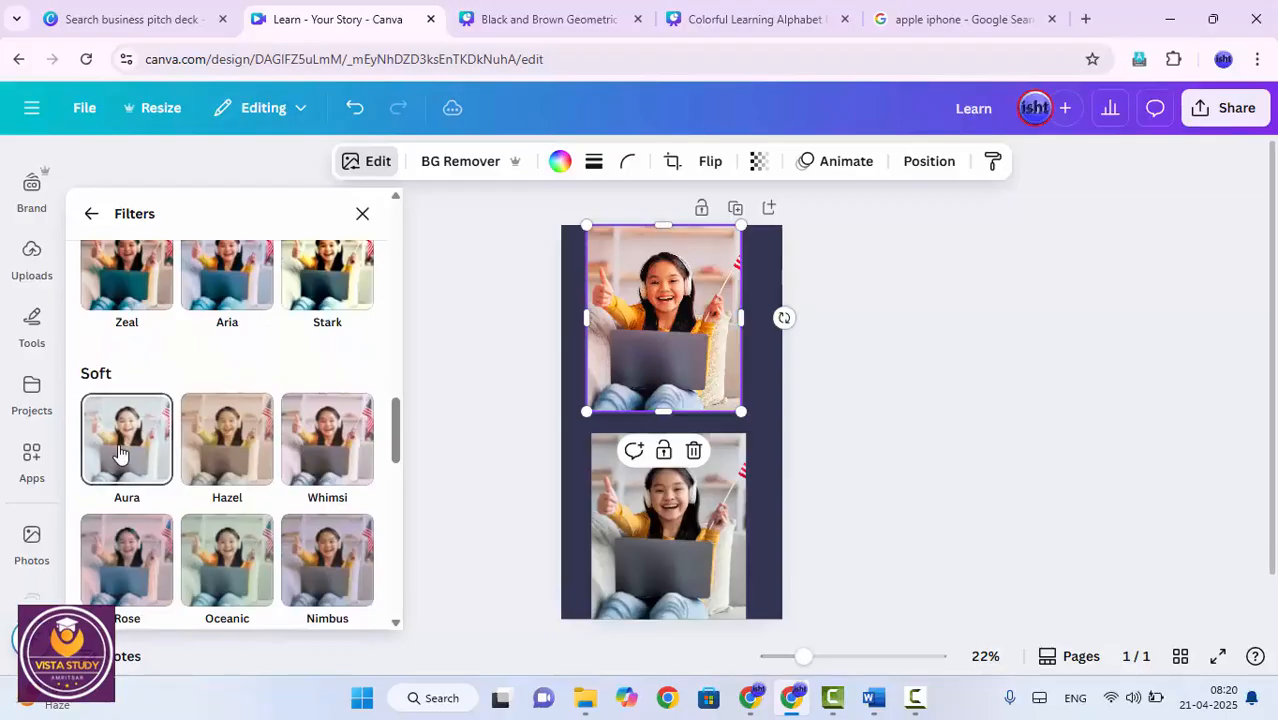
scroll(245, 475, down, 3)
click(245, 475)
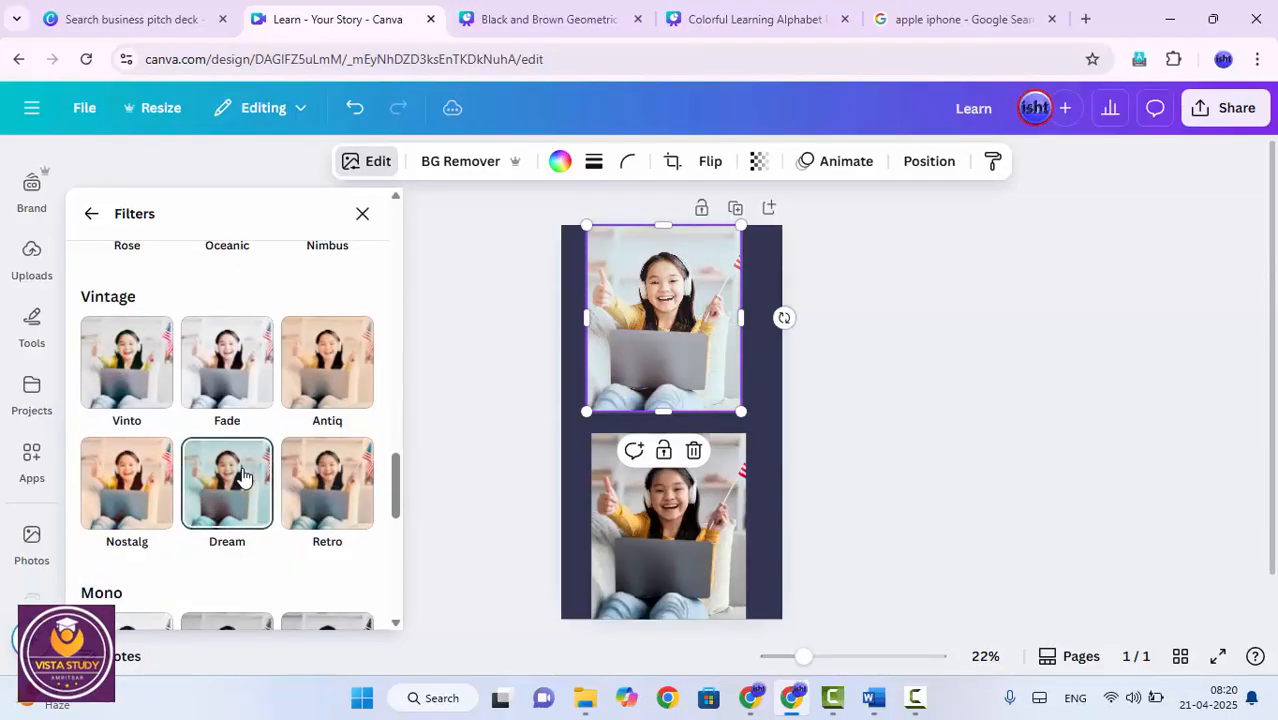
click(338, 480)
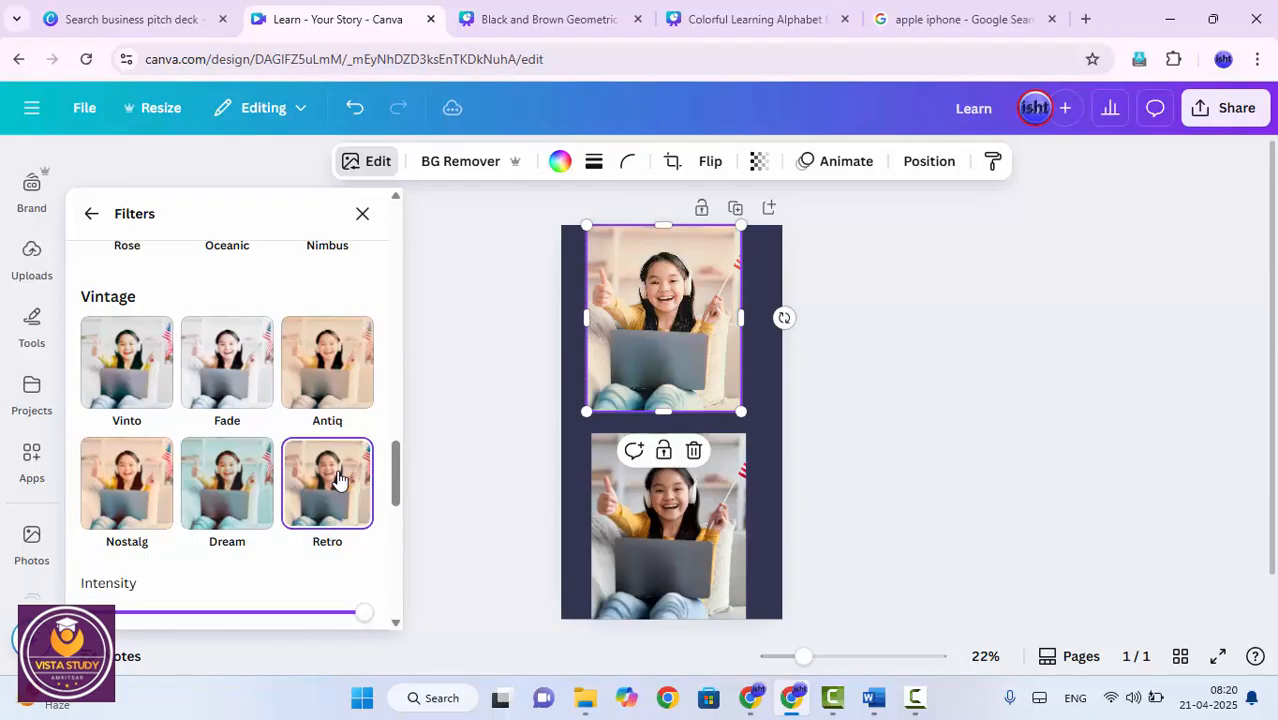
Try the Newspaper and Ink monochrome filters on the upper photo.
scroll(214, 510, down, 4)
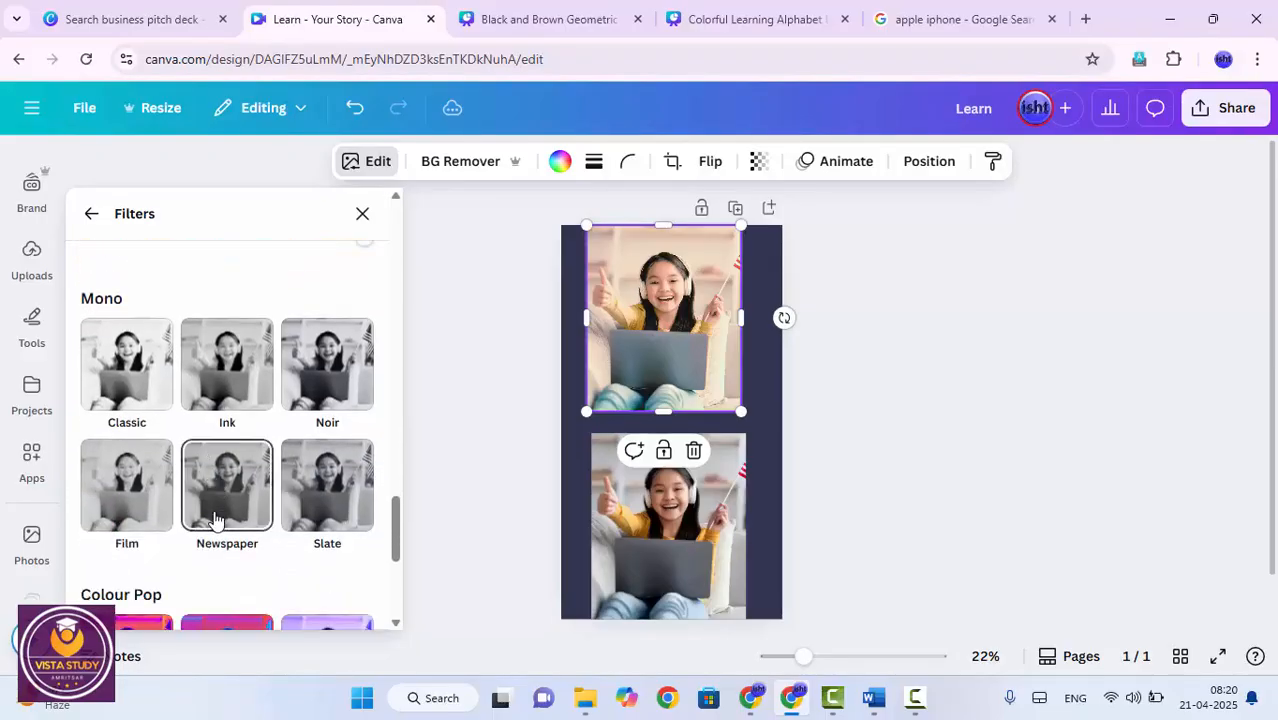
click(214, 518)
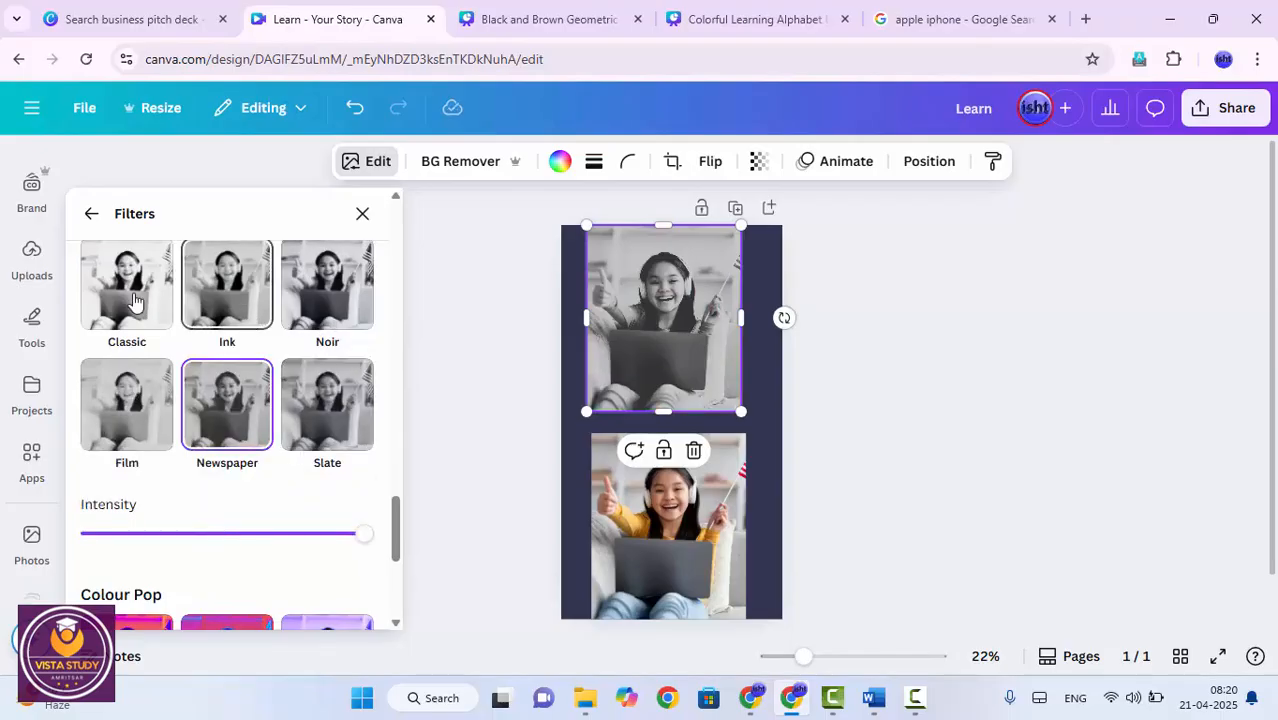
click(146, 325)
Apply the X-Pro + filter from the Colour Pop set to the upper photo.
scroll(228, 475, down, 5)
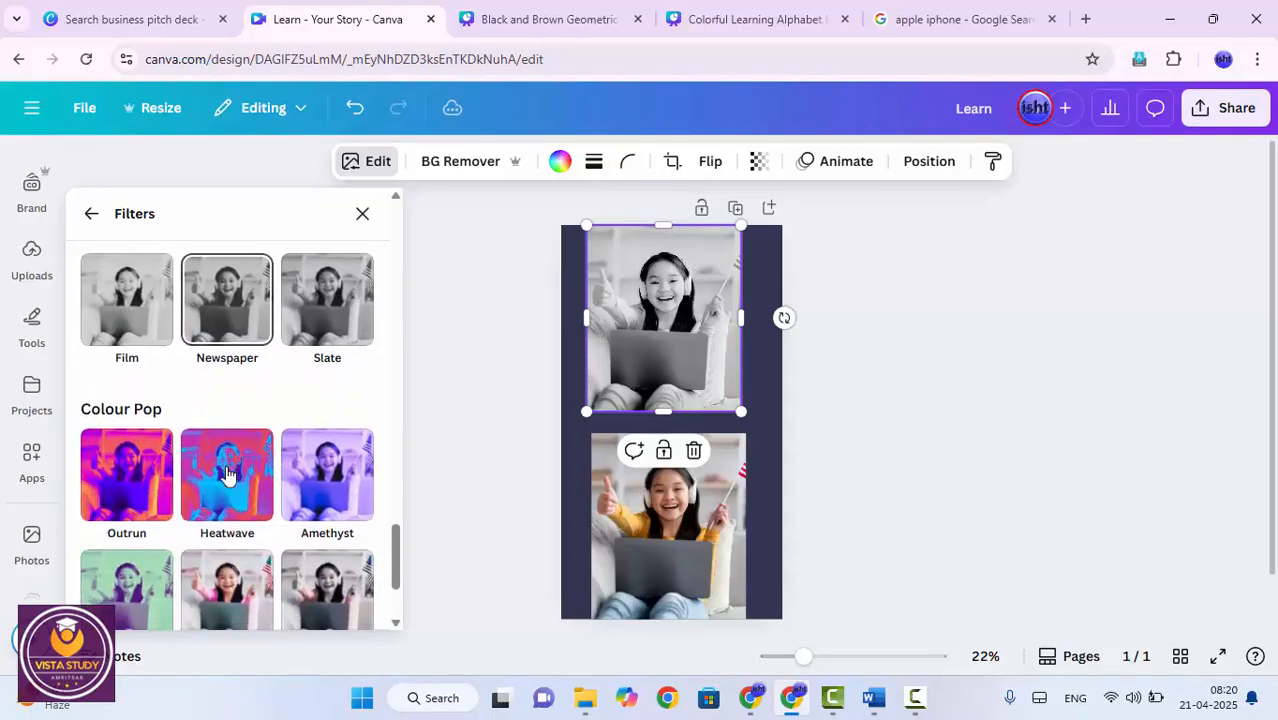
scroll(228, 475, down, 1)
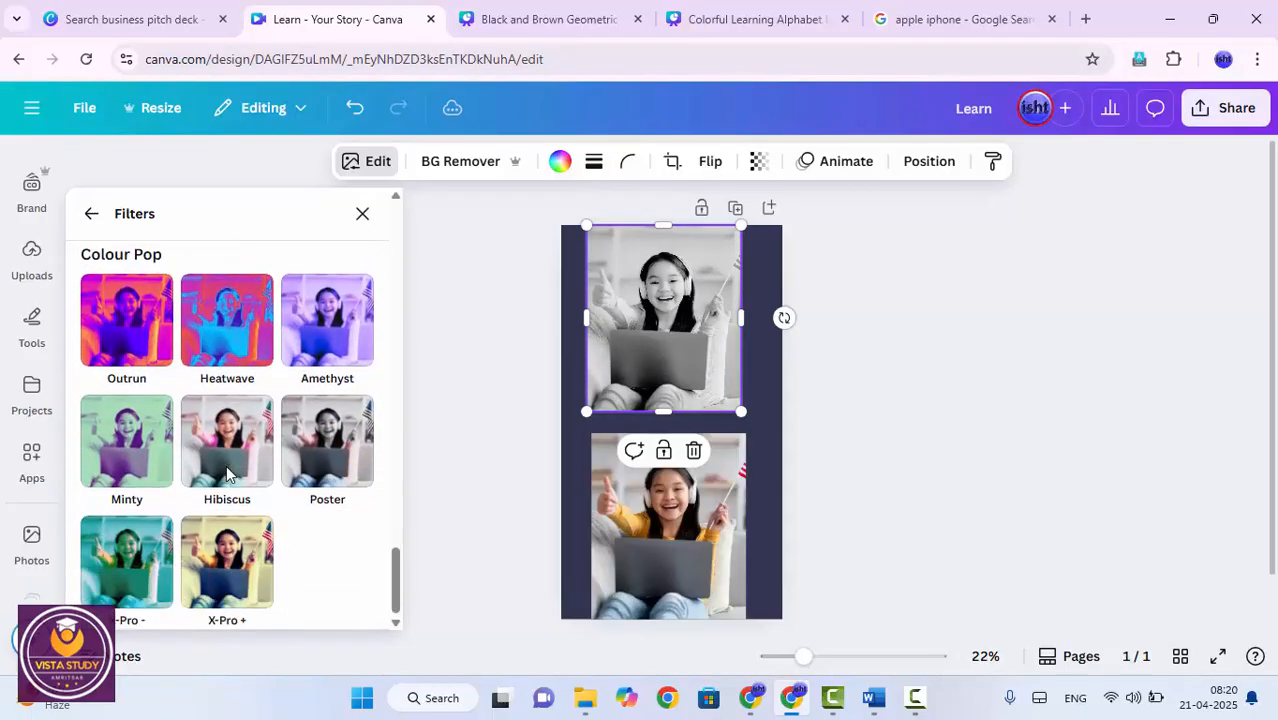
click(248, 545)
scroll(270, 421, down, 1)
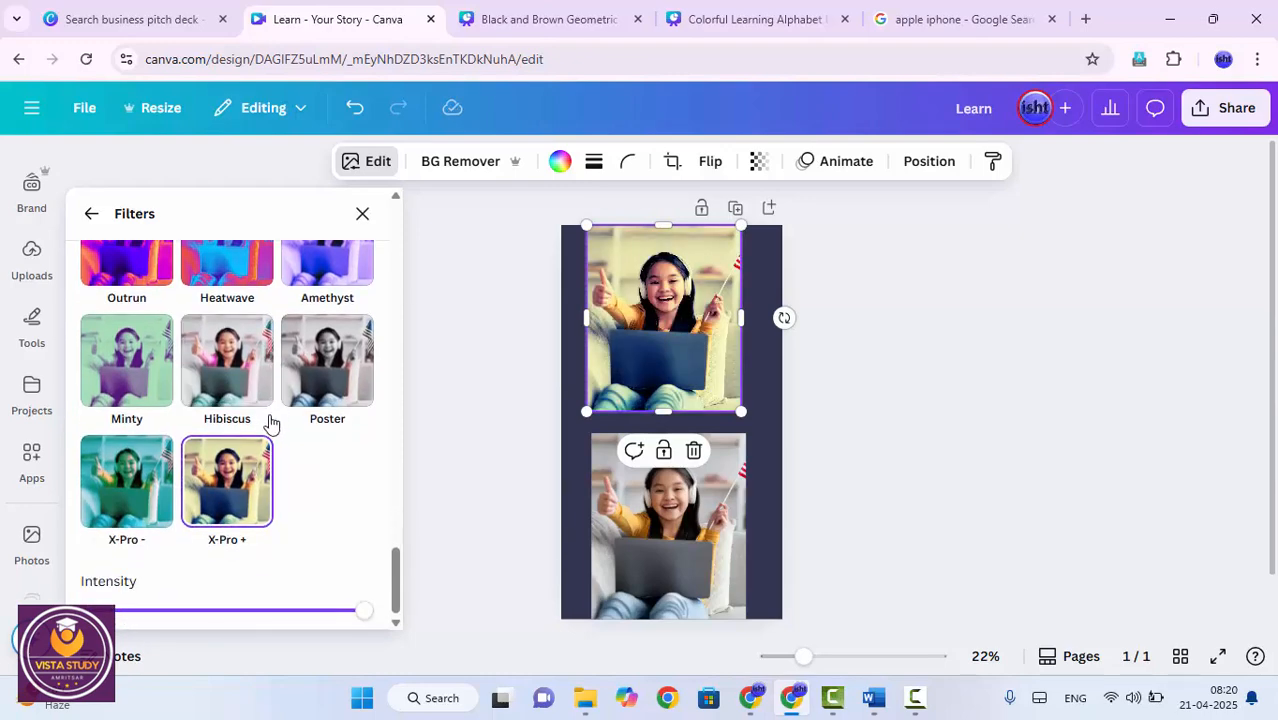
scroll(285, 365, up, 15)
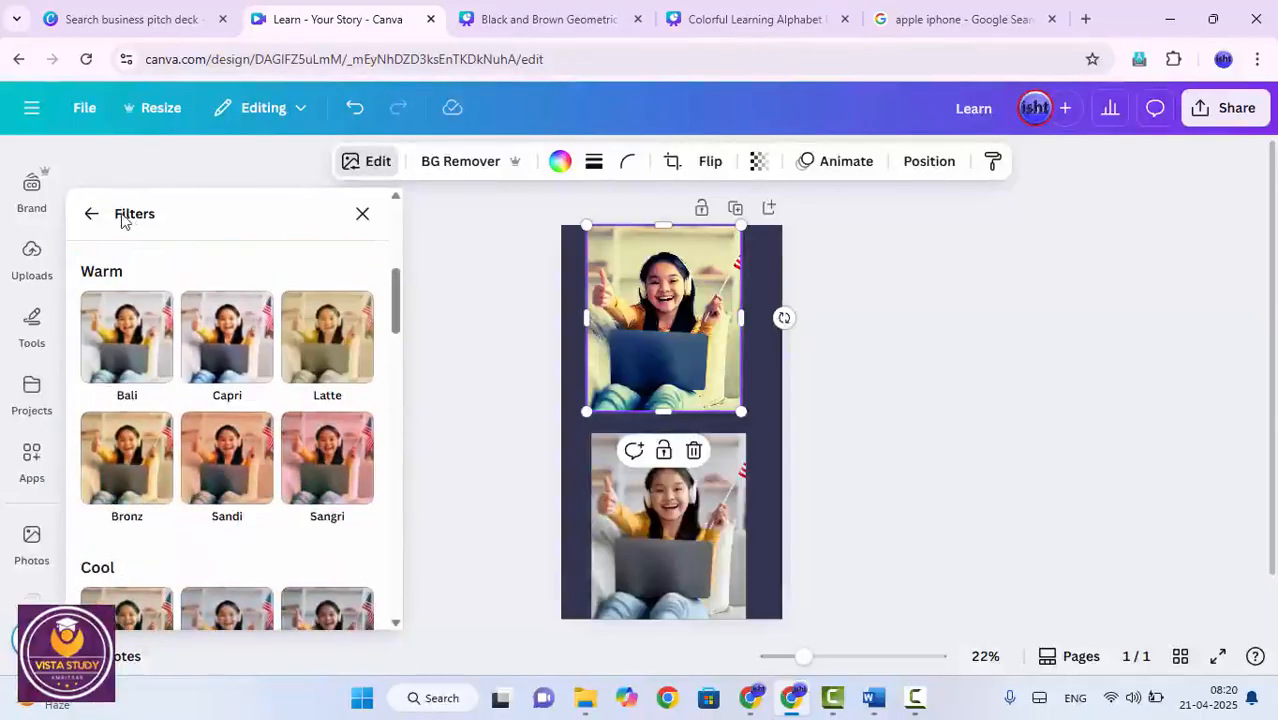
Leave the filters and open the Shadows effect options for the upper photo.
click(88, 216)
scroll(265, 385, down, 3)
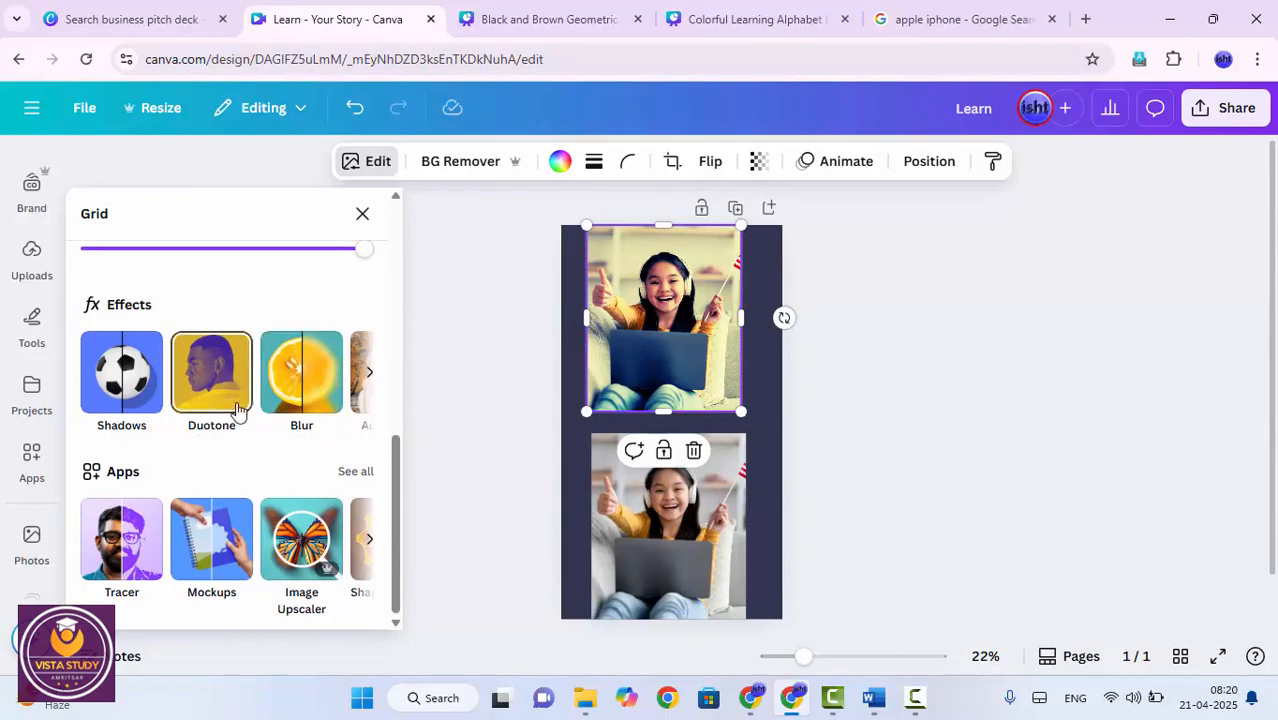
scroll(222, 415, up, 2)
scroll(184, 437, down, 2)
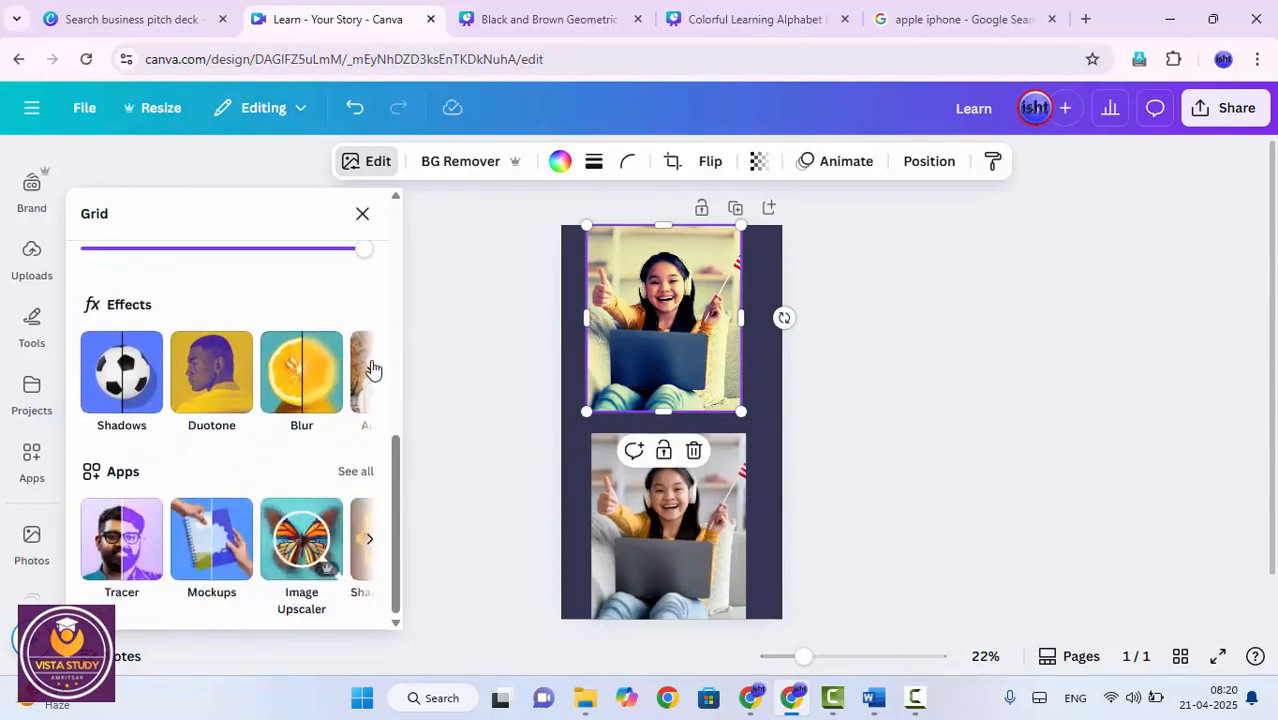
click(135, 383)
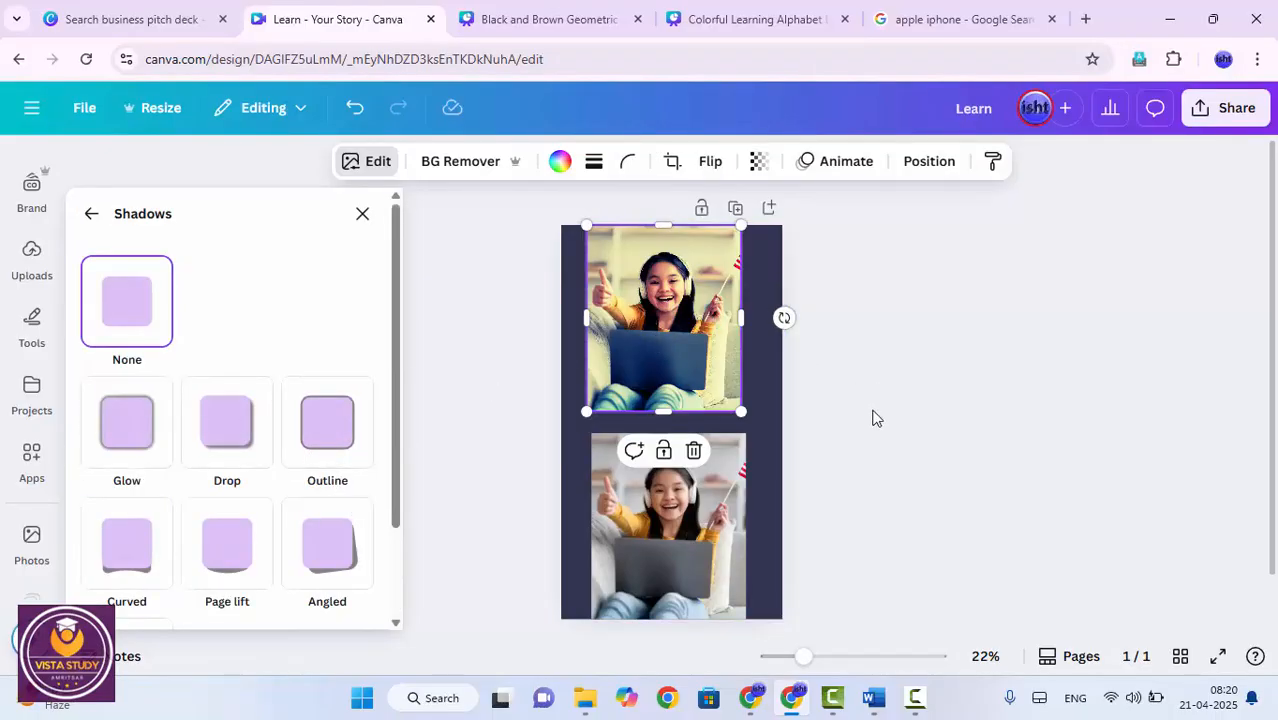
Add a second page and delete its dark background.
scroll(879, 397, down, 1)
click(674, 604)
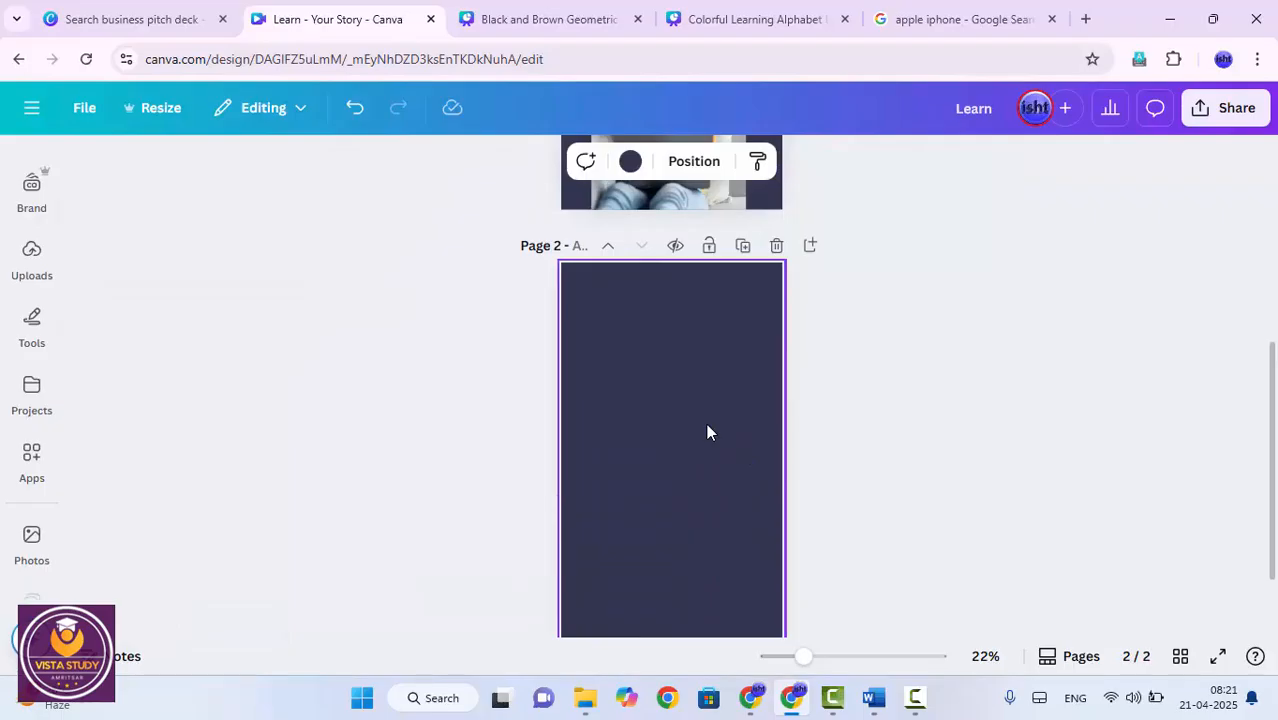
key(Delete)
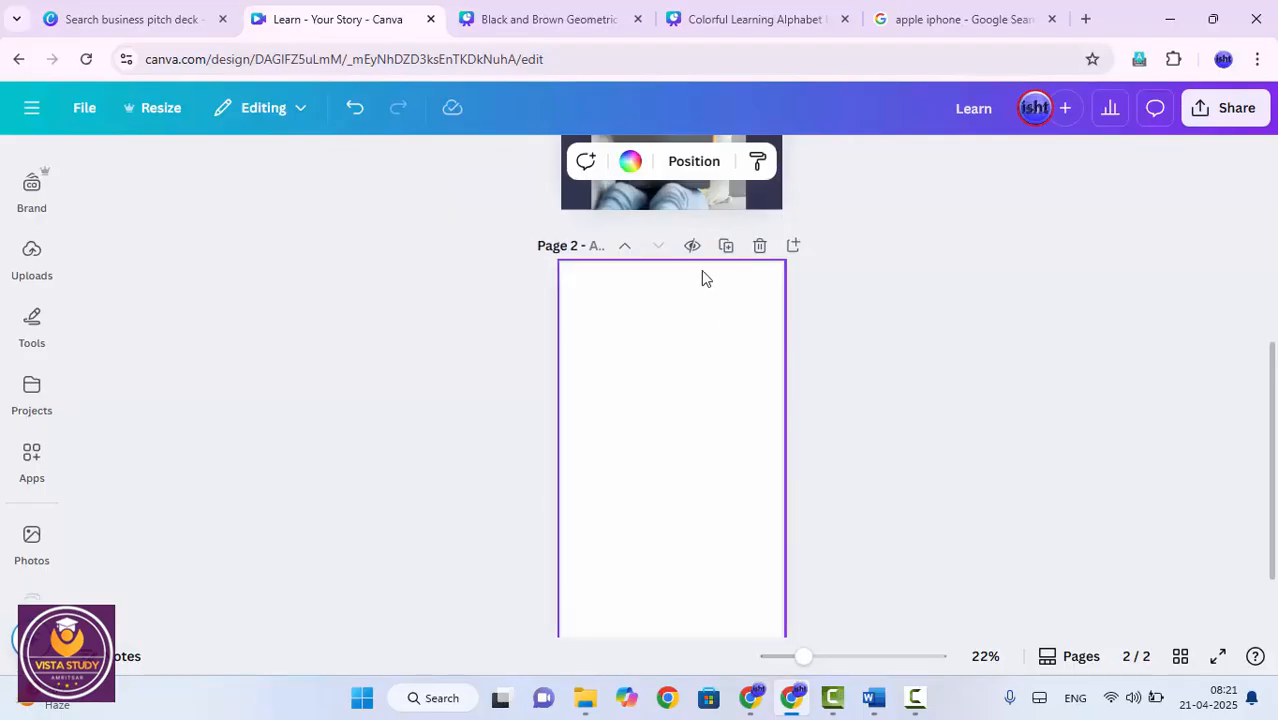
Move the lower photo from page 1 onto page 2 and place a smaller duplicate of it underneath.
scroll(705, 283, up, 1)
drag(673, 300, 665, 485)
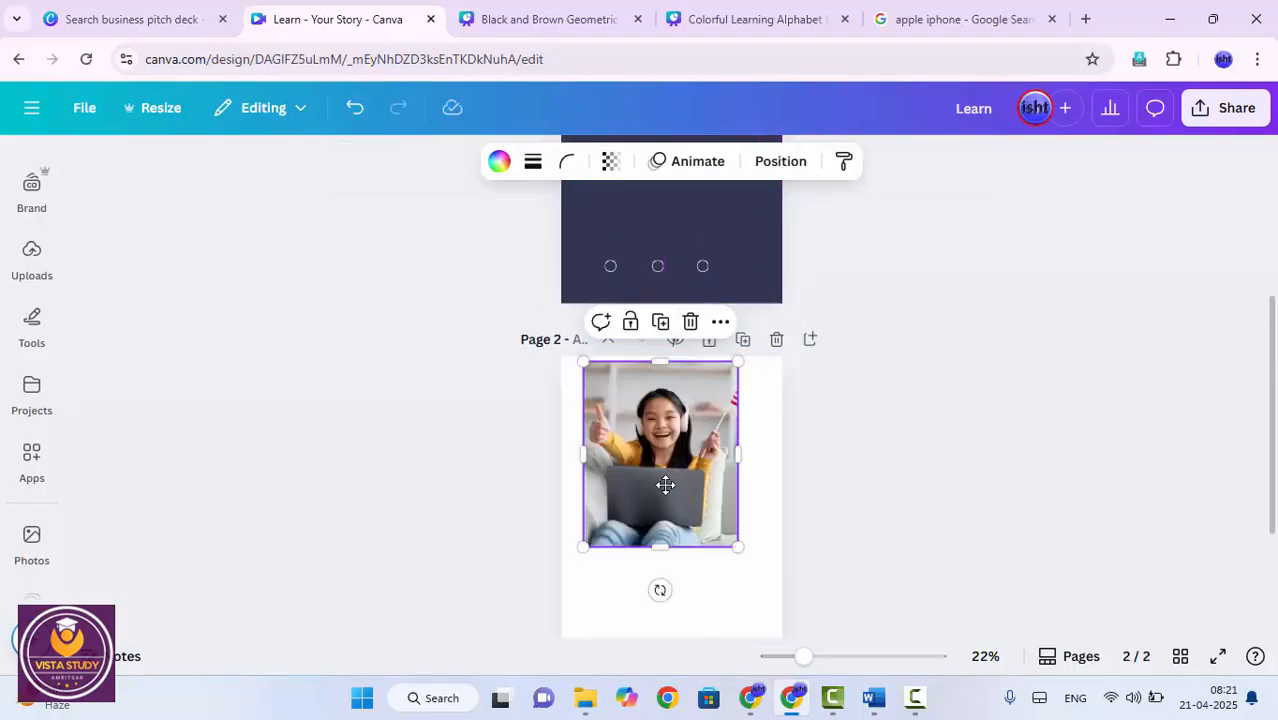
scroll(668, 482, down, 1)
key(ctrl+d)
drag(692, 399, 707, 535)
scroll(779, 579, down, 1)
drag(659, 481, 686, 496)
Shrink the upper photo on page 2 to roughly the size of the lower copy and reposition it above that copy.
click(697, 286)
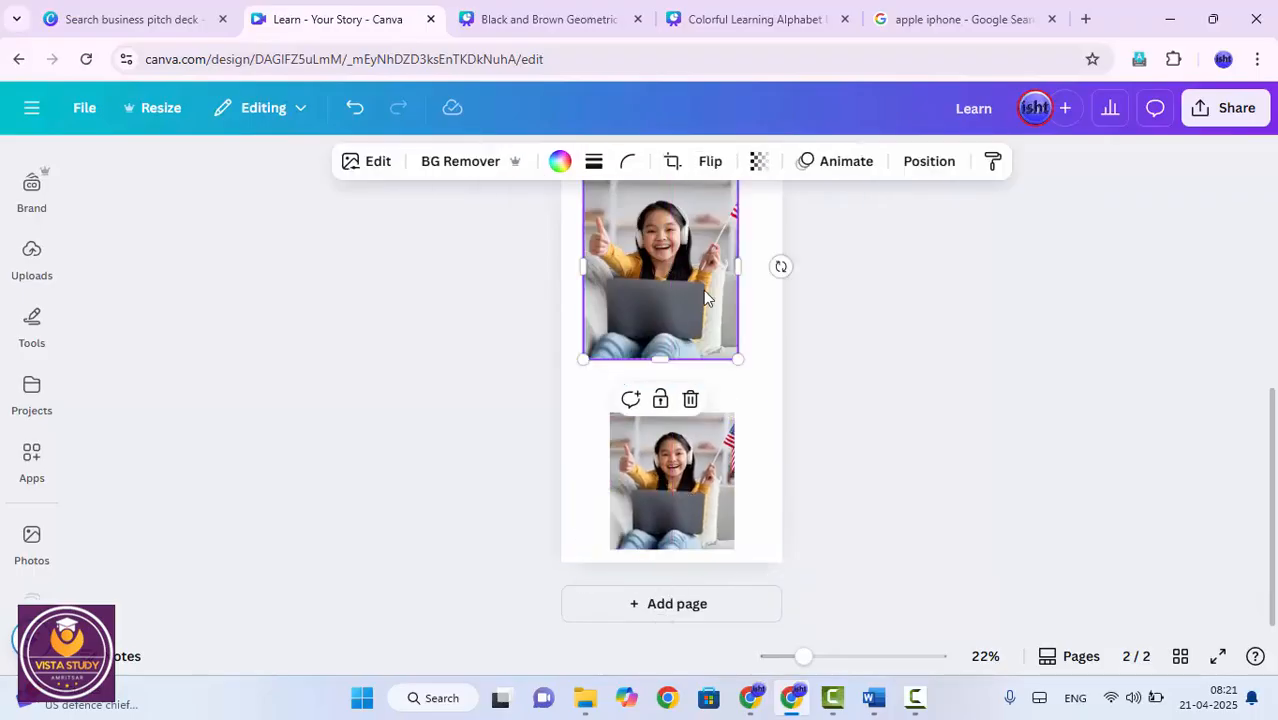
drag(738, 359, 690, 300)
drag(640, 221, 655, 242)
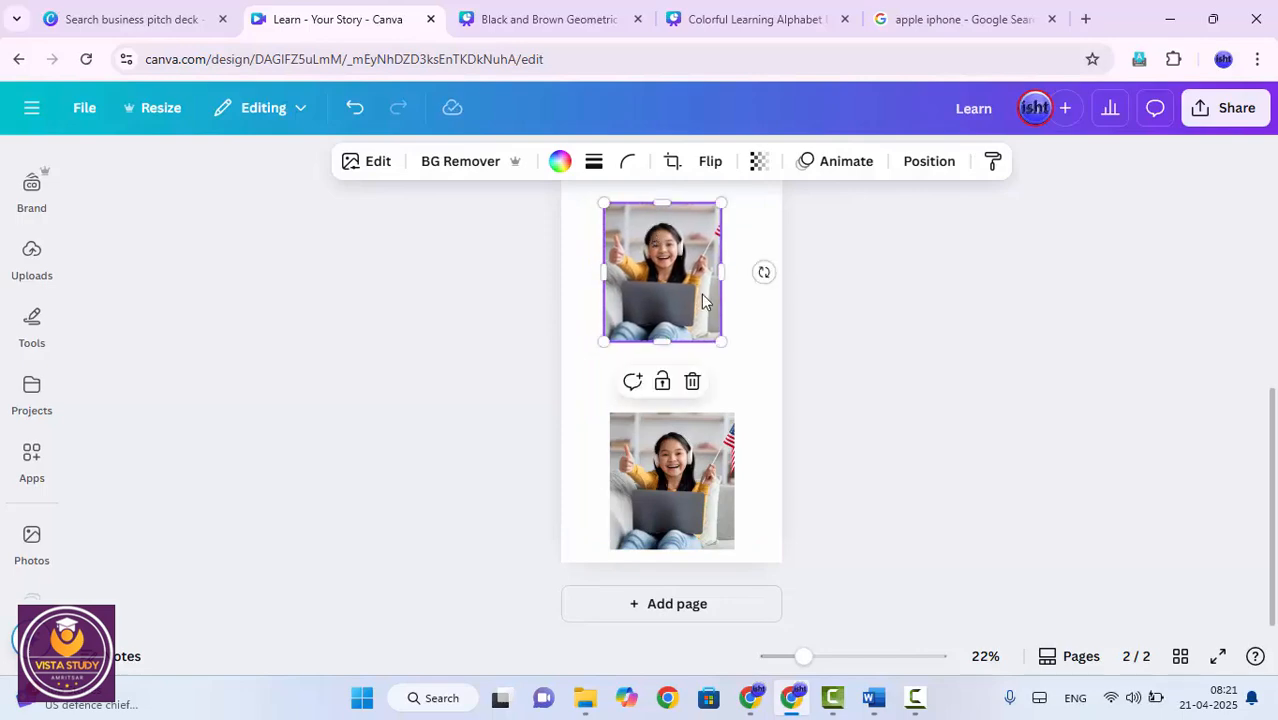
Preview the Page lift and Angled shadows on page 2's upper photo, and apply the Backdrop shadow.
ctrl+scroll(668, 260, up, 3)
scroll(662, 330, up, 3)
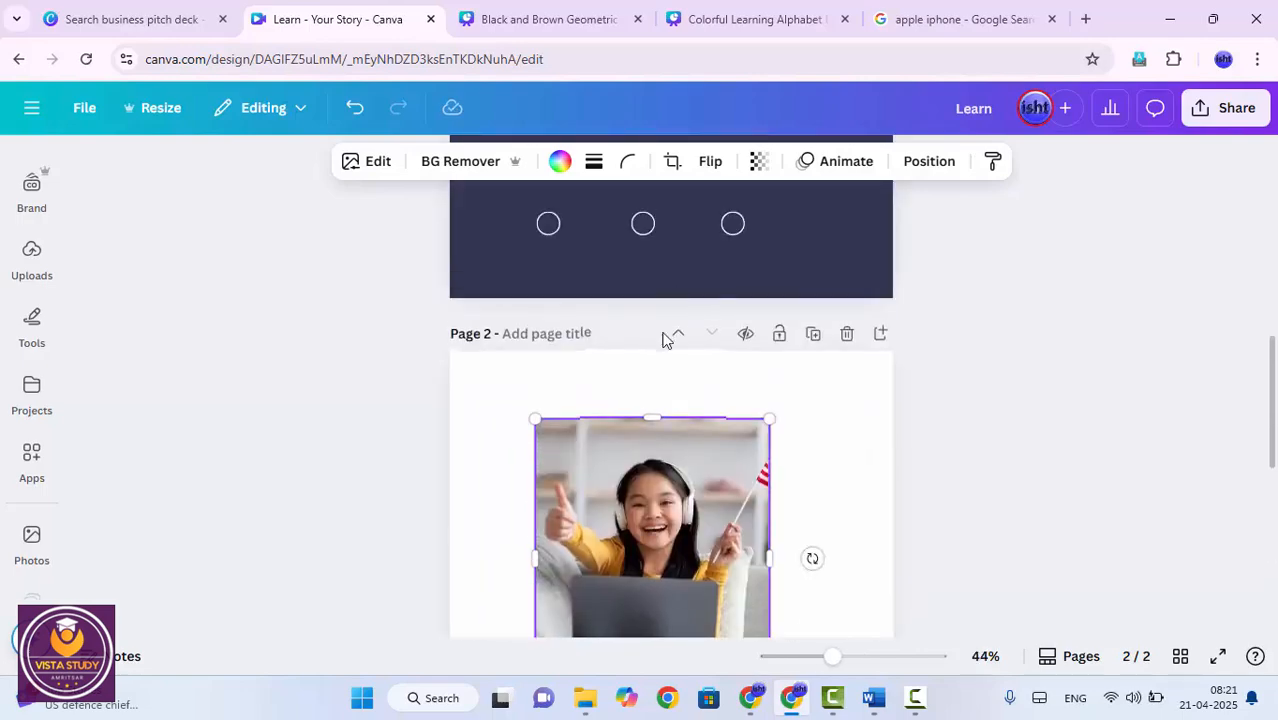
scroll(660, 335, down, 3)
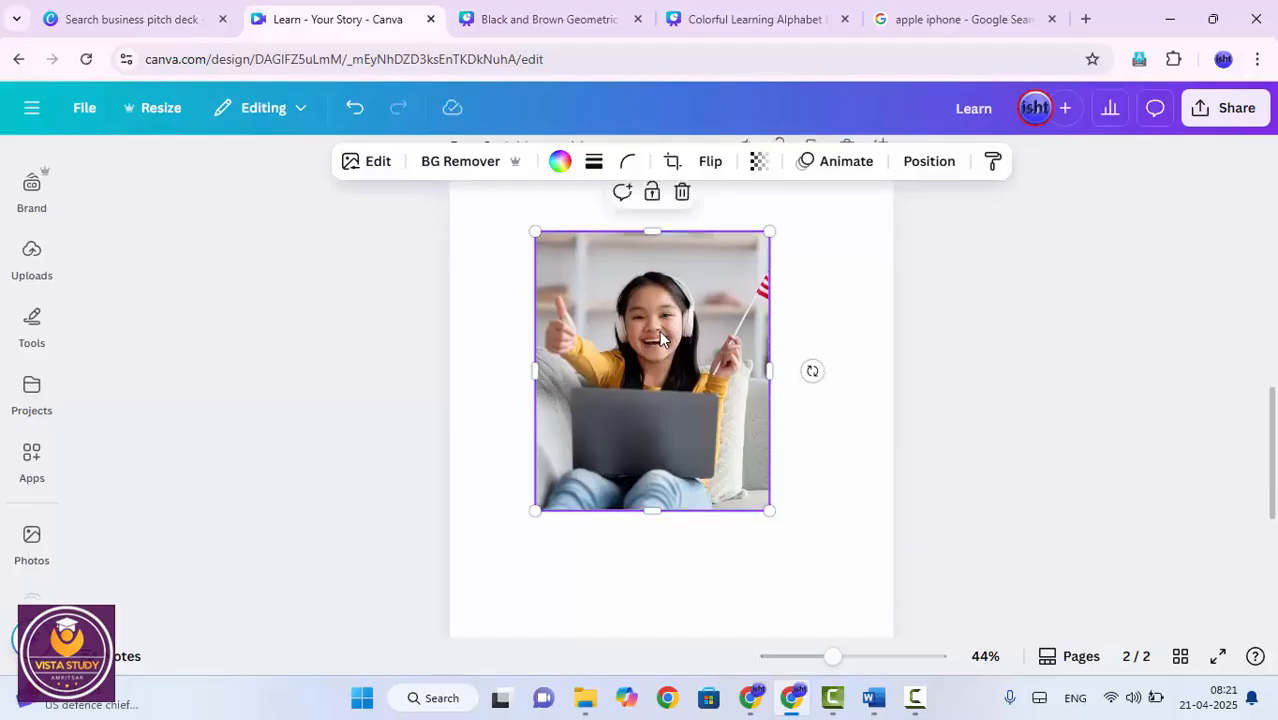
click(366, 165)
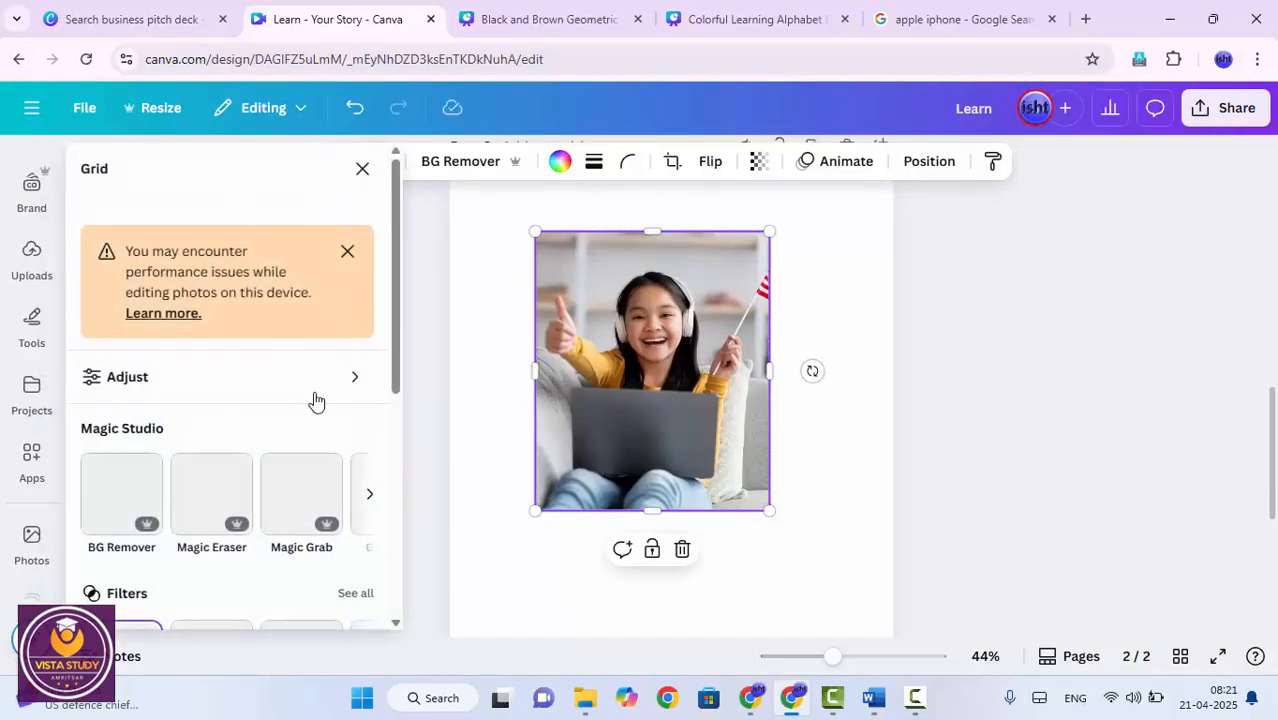
scroll(208, 493, down, 5)
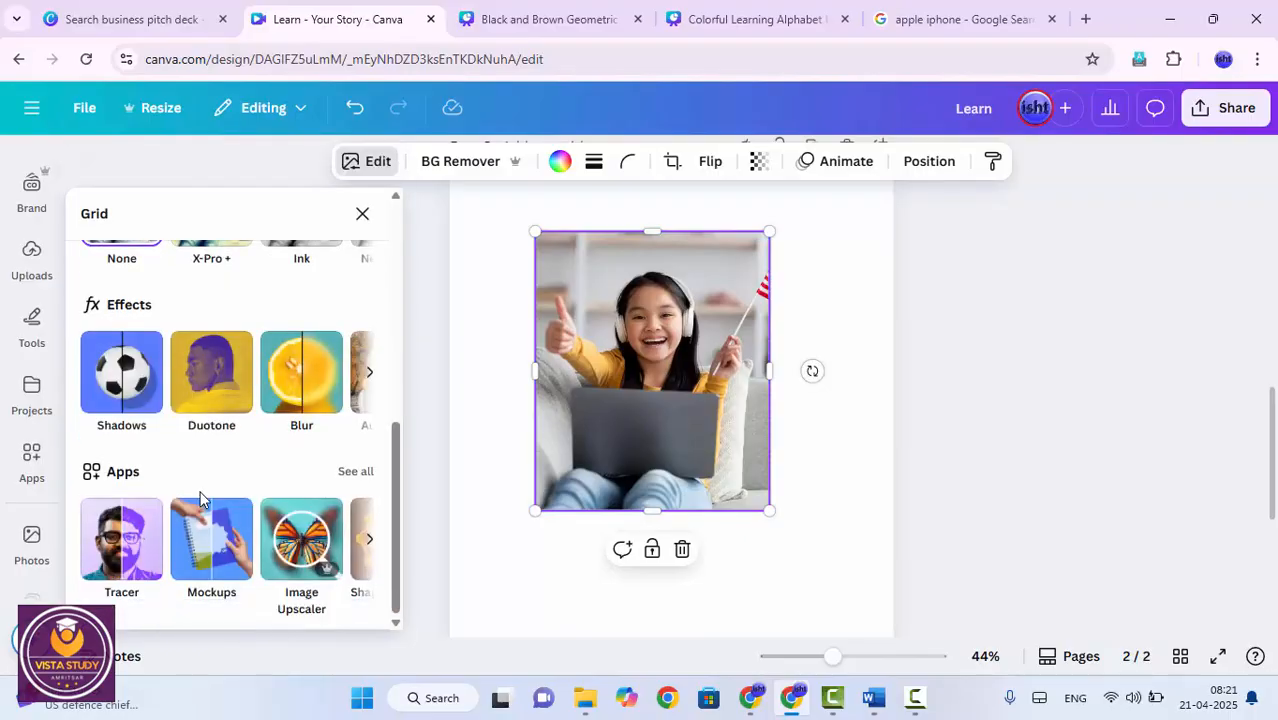
click(143, 379)
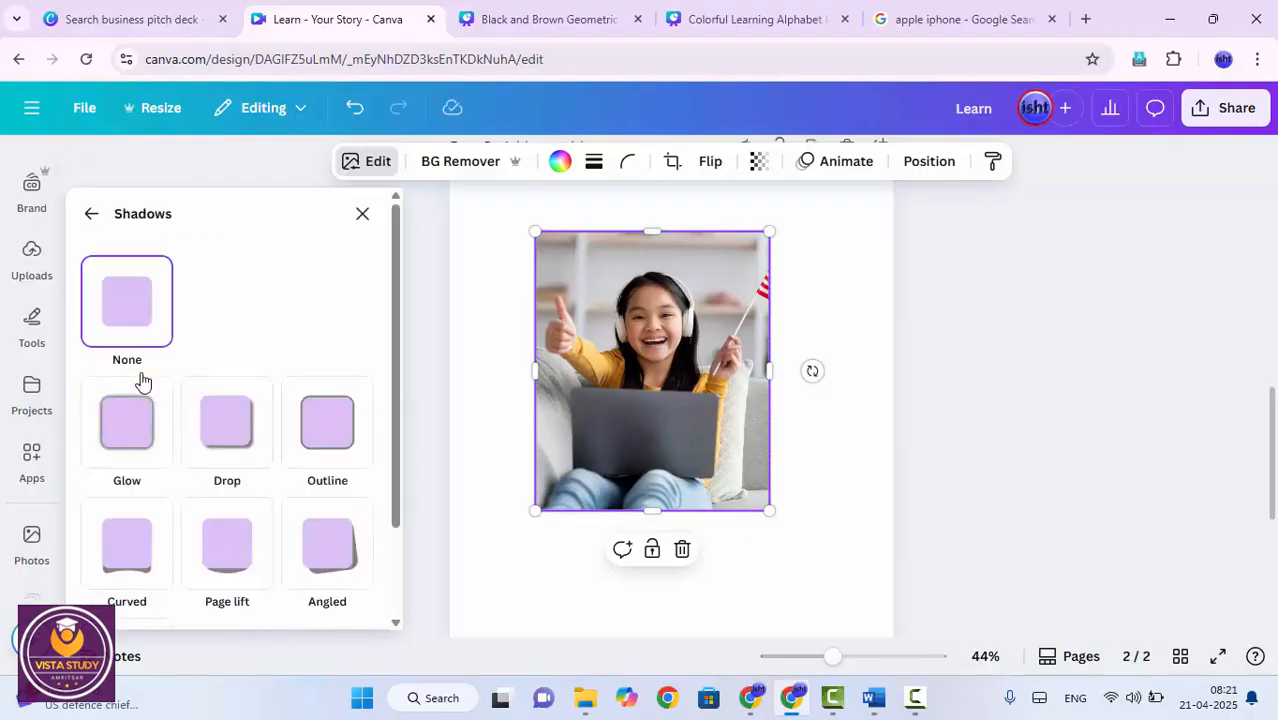
scroll(274, 491, down, 2)
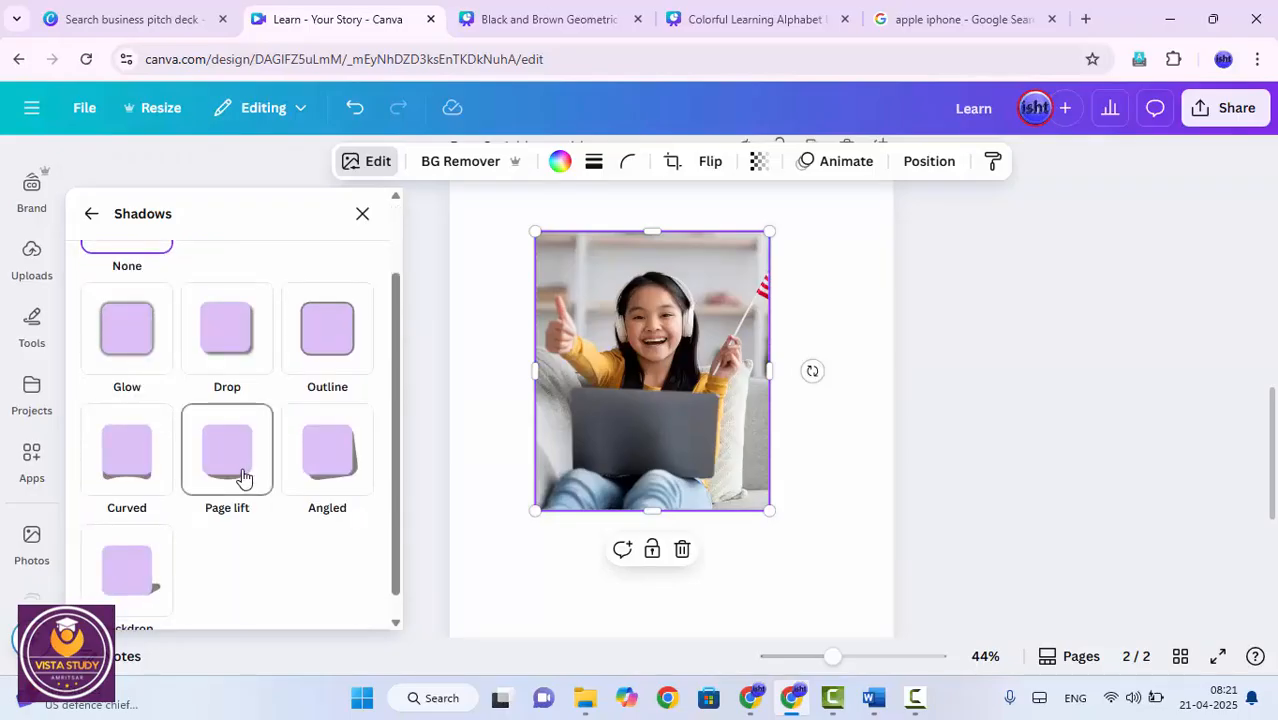
click(243, 477)
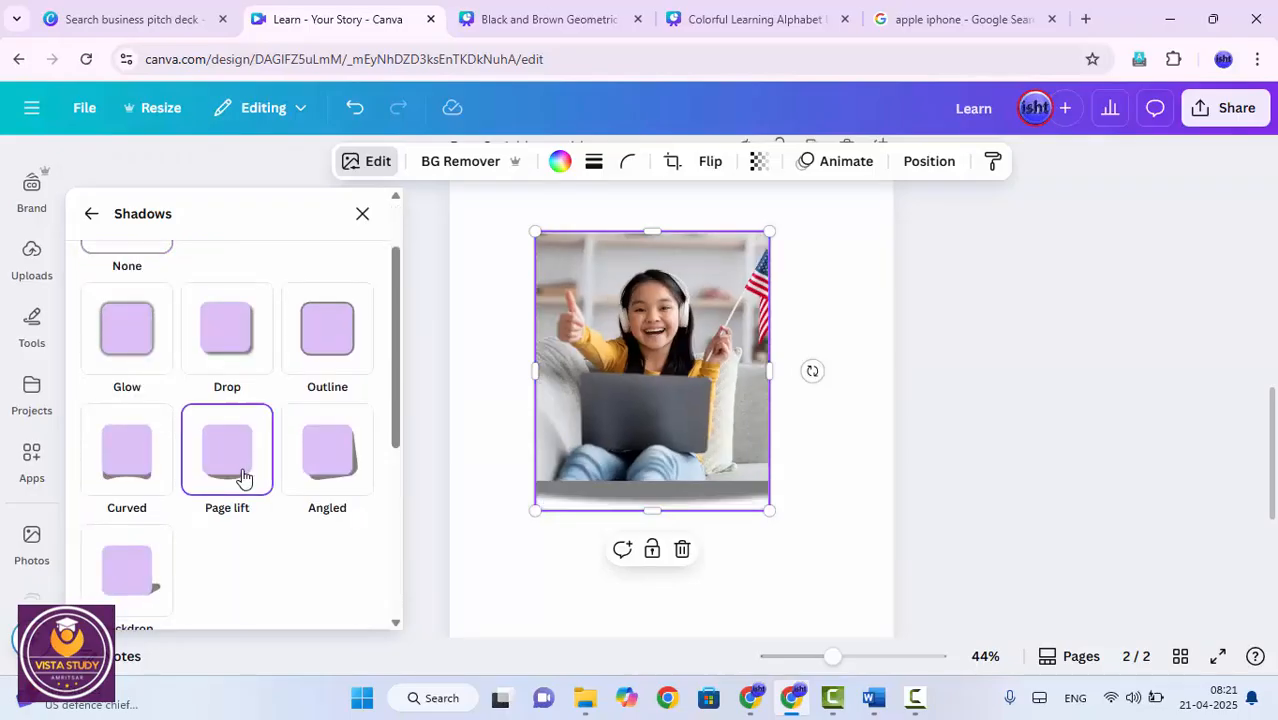
click(334, 481)
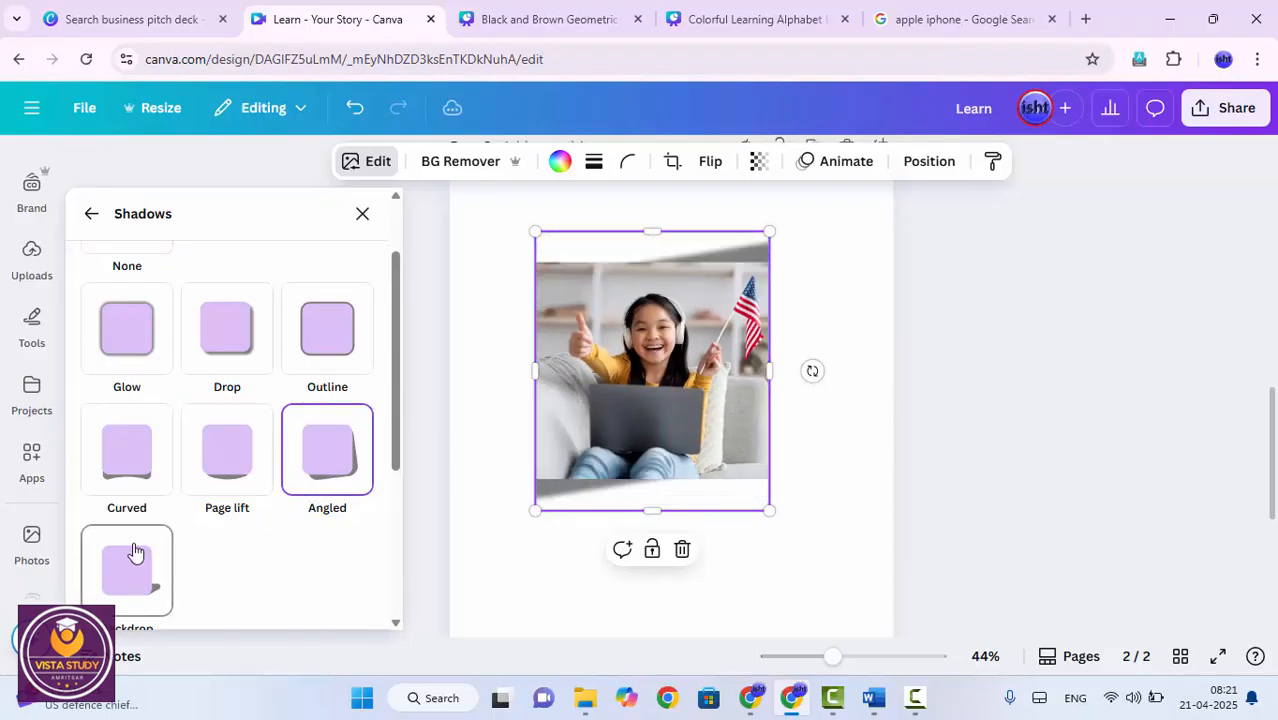
scroll(135, 553, down, 2)
click(128, 478)
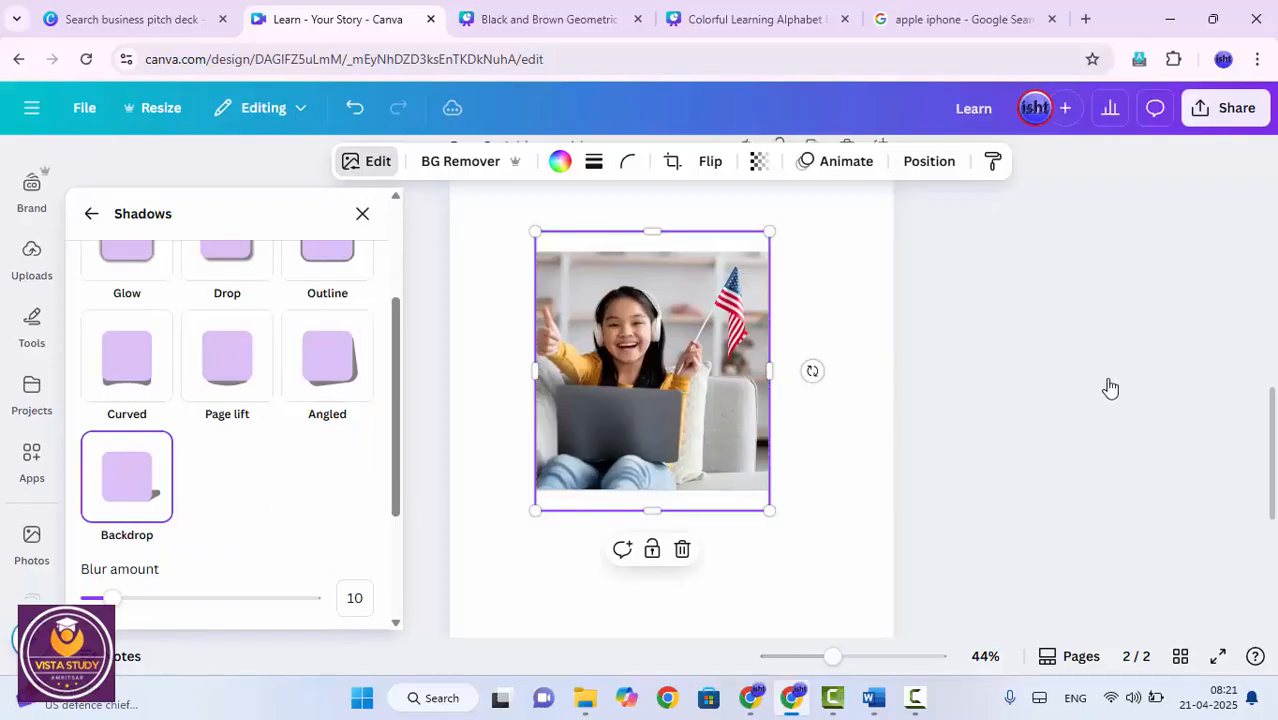
click(1054, 400)
click(1021, 411)
Try the Angled shadow with a blur amount of 87 on the upper photo, and switch back to Backdrop.
click(718, 447)
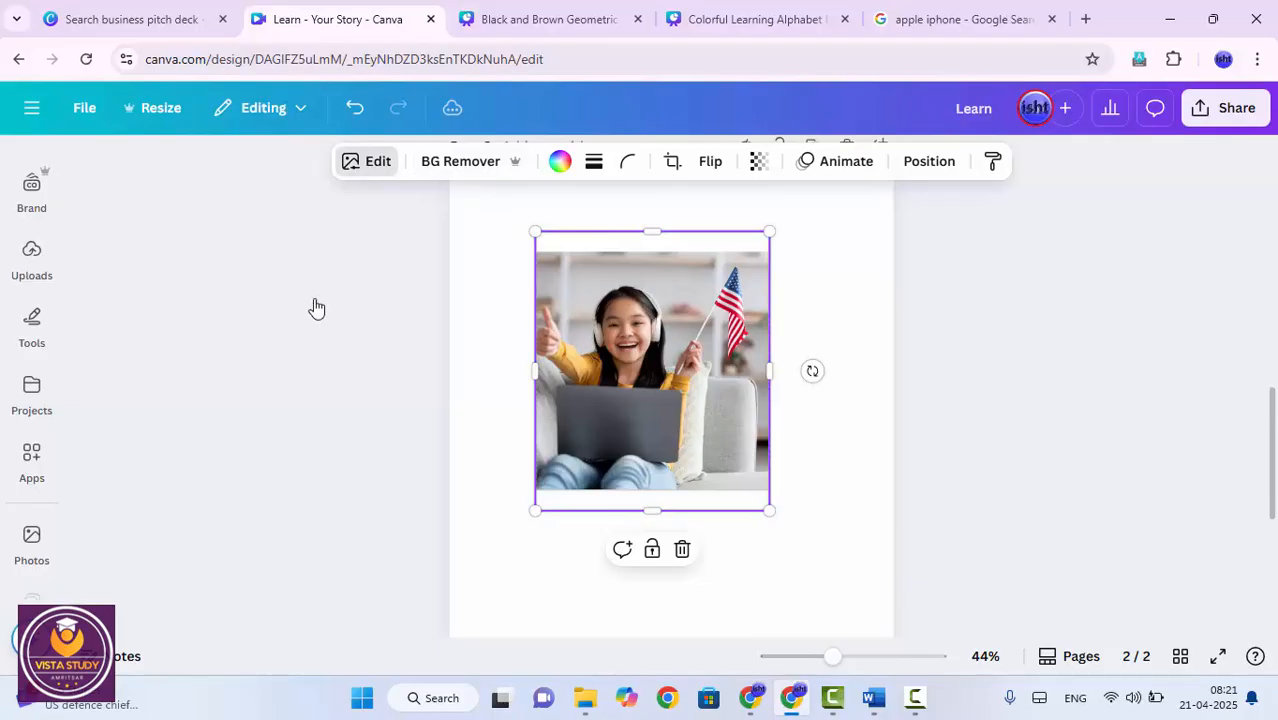
scroll(295, 480, down, 5)
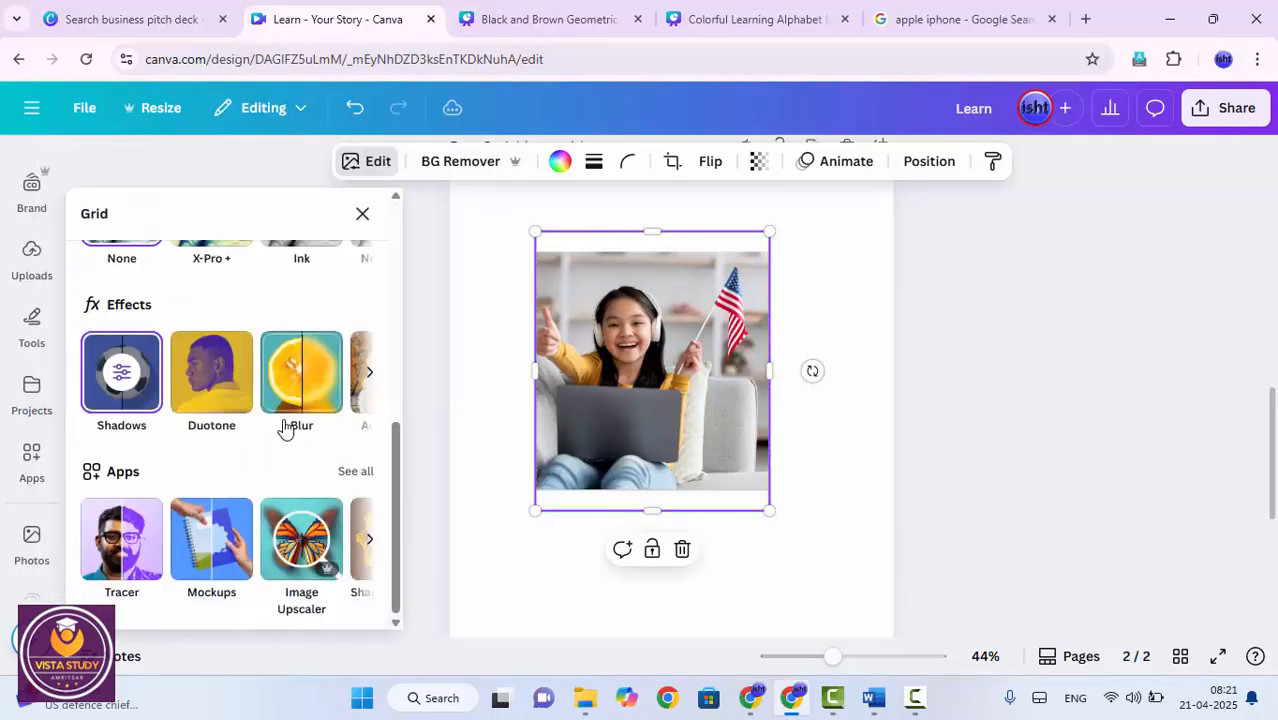
click(152, 390)
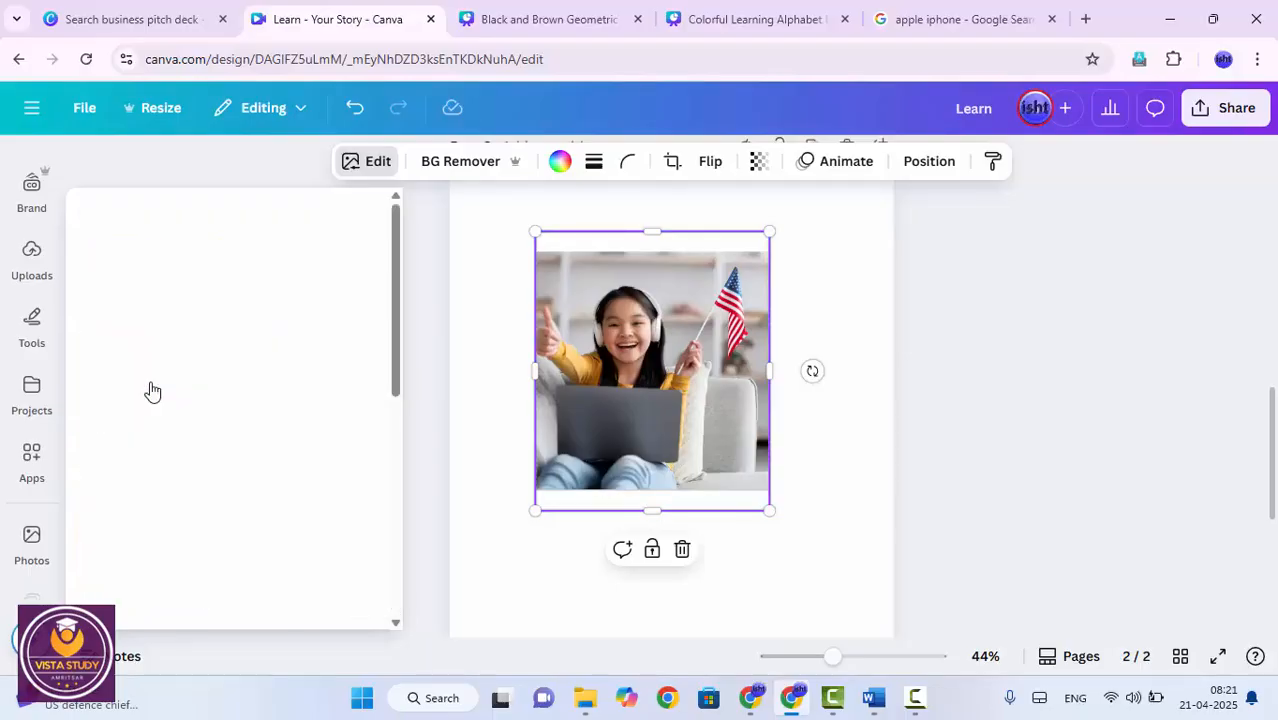
scroll(190, 385, down, 2)
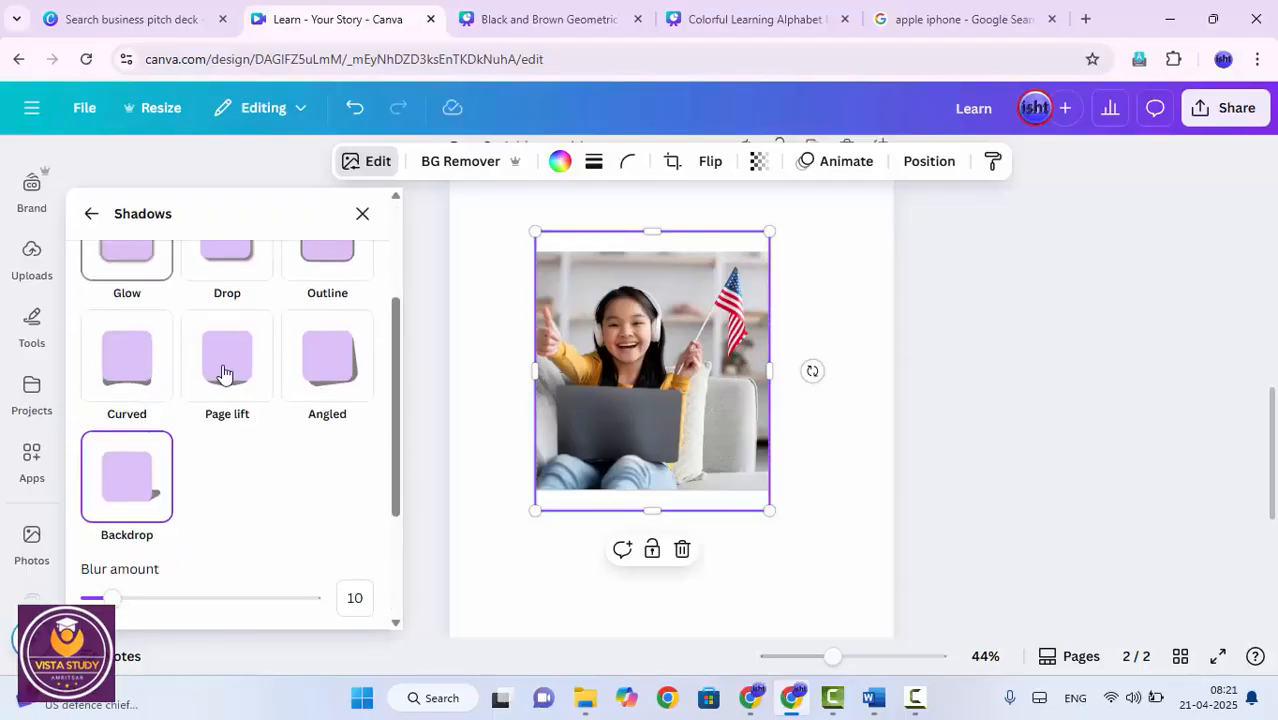
click(320, 350)
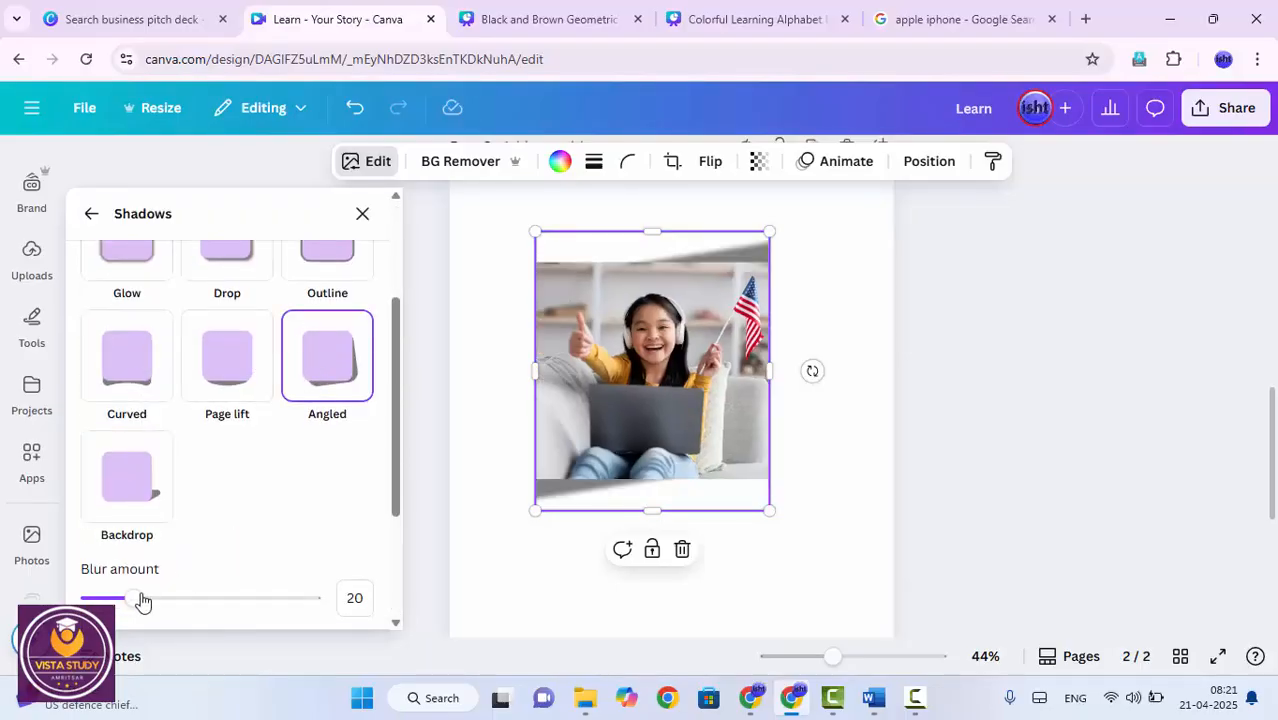
click(262, 599)
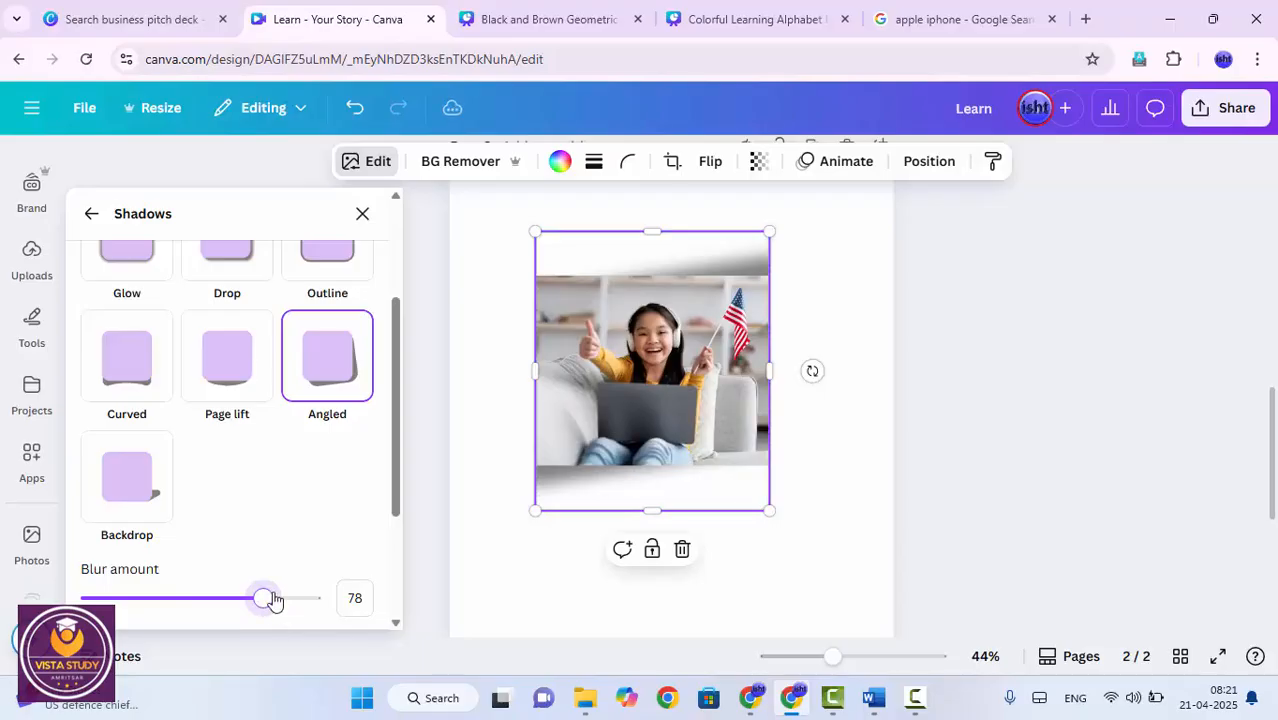
drag(277, 599, 283, 599)
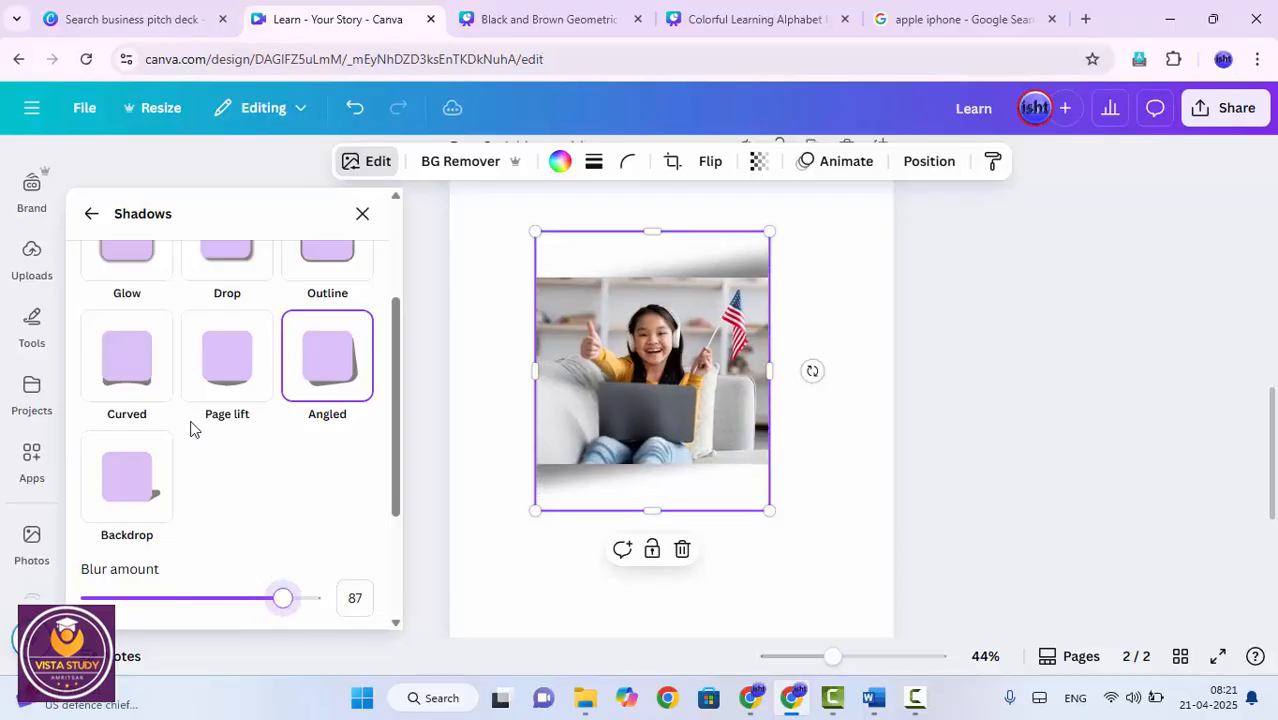
click(124, 505)
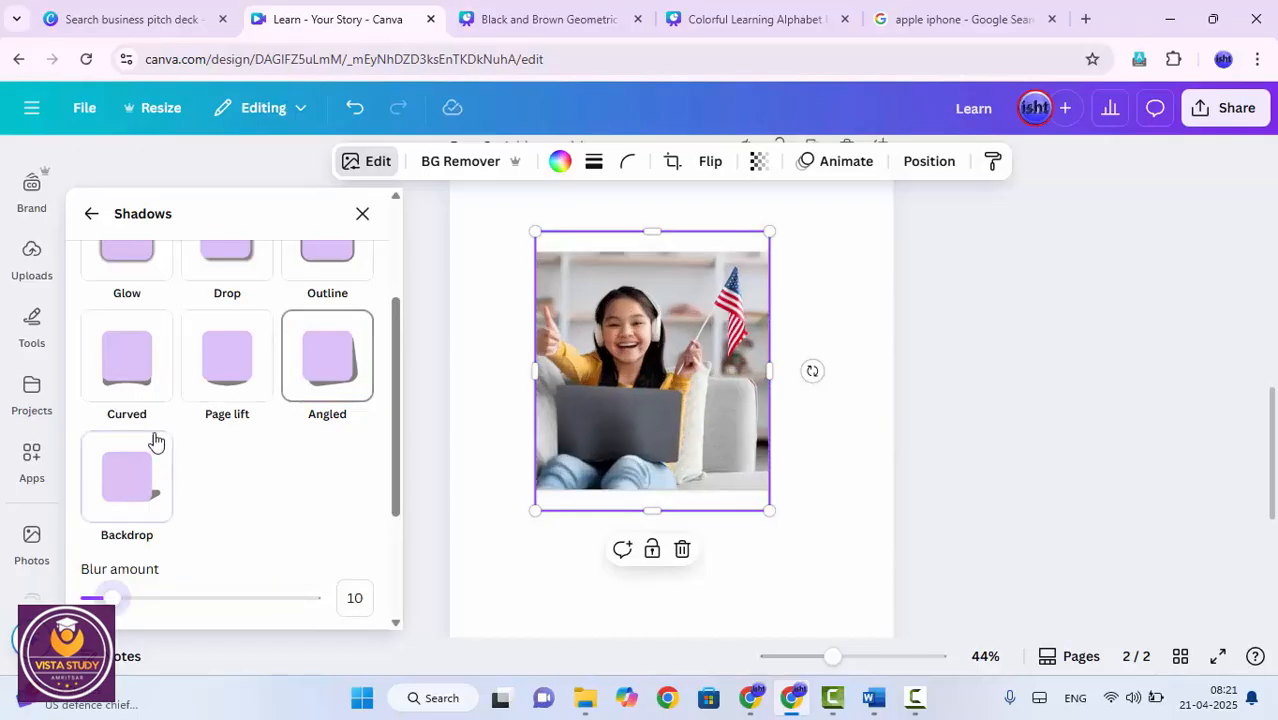
Apply the Curved shadow to the upper photo on page 2 and set its blur amount to 88.
click(116, 374)
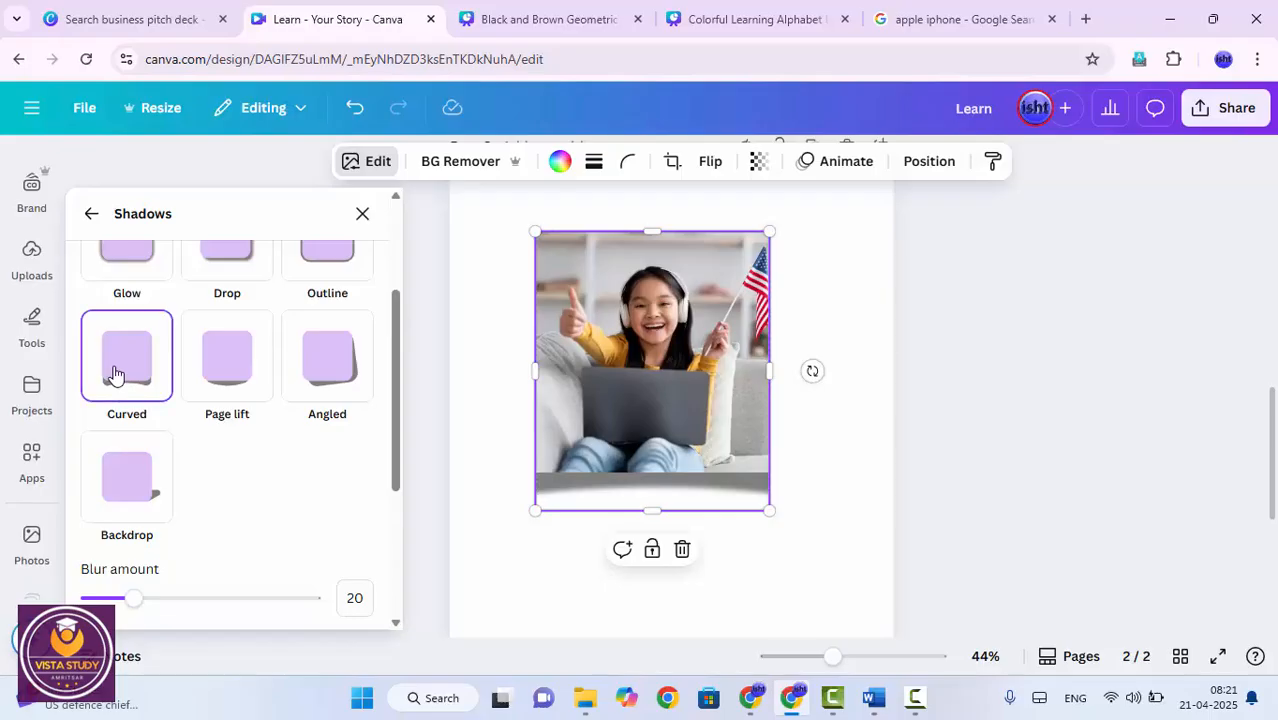
scroll(150, 400, down, 3)
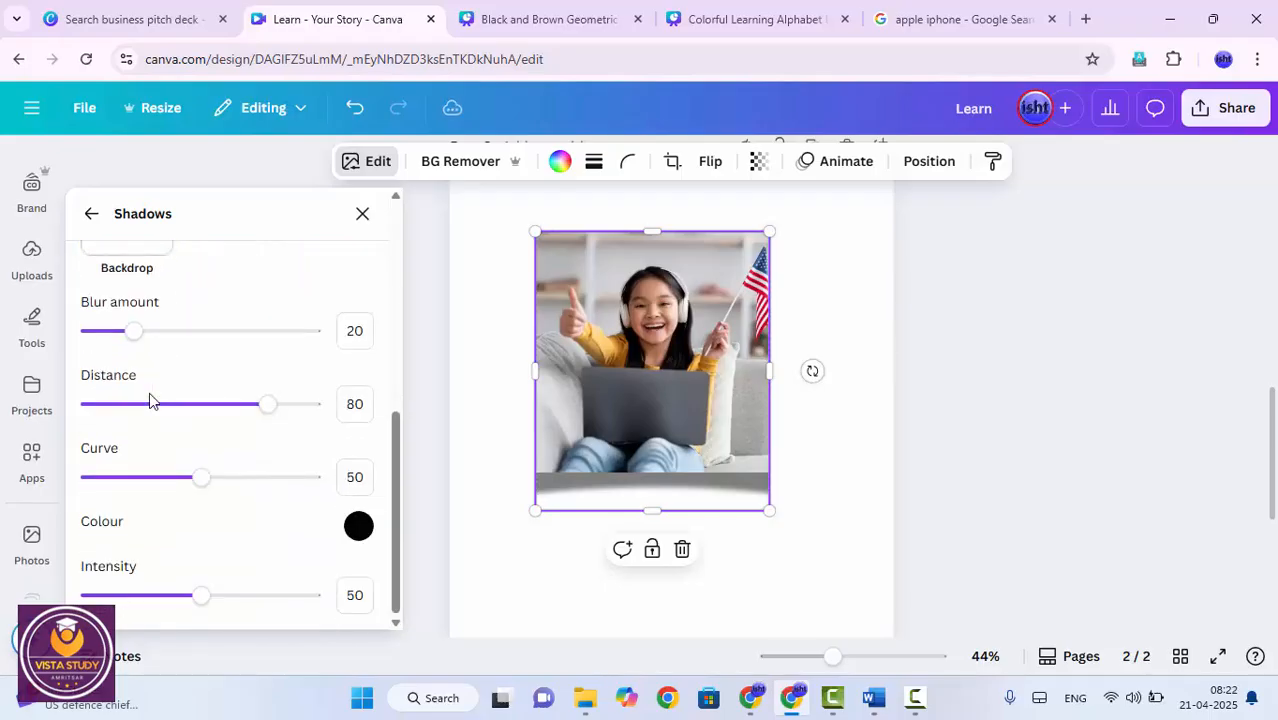
scroll(148, 395, up, 1)
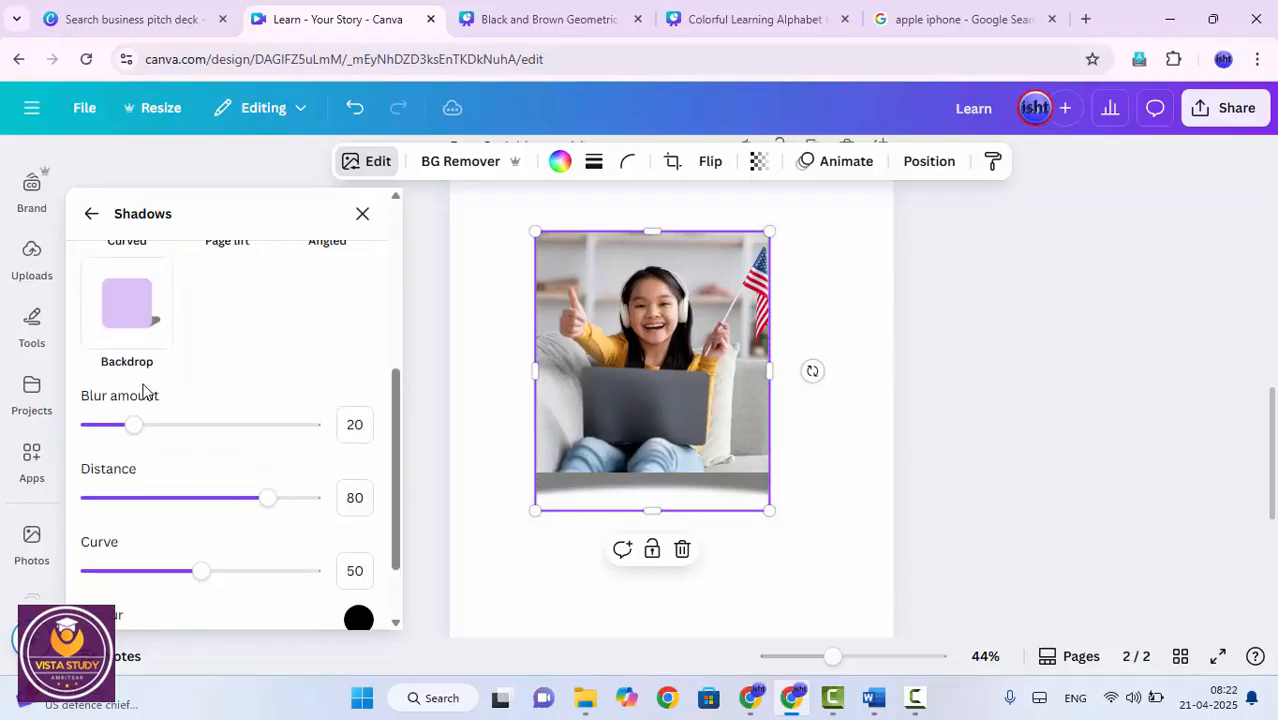
scroll(143, 391, up, 1)
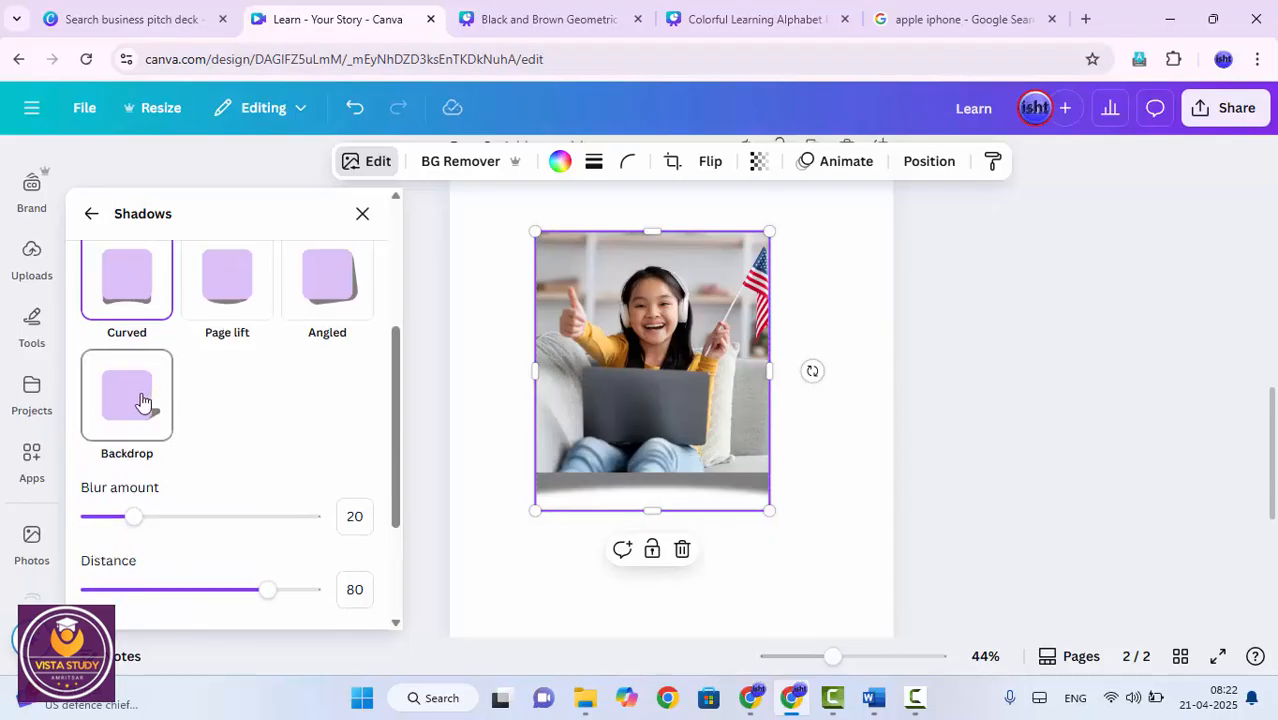
scroll(140, 395, down, 2)
key(Left)
click(287, 331)
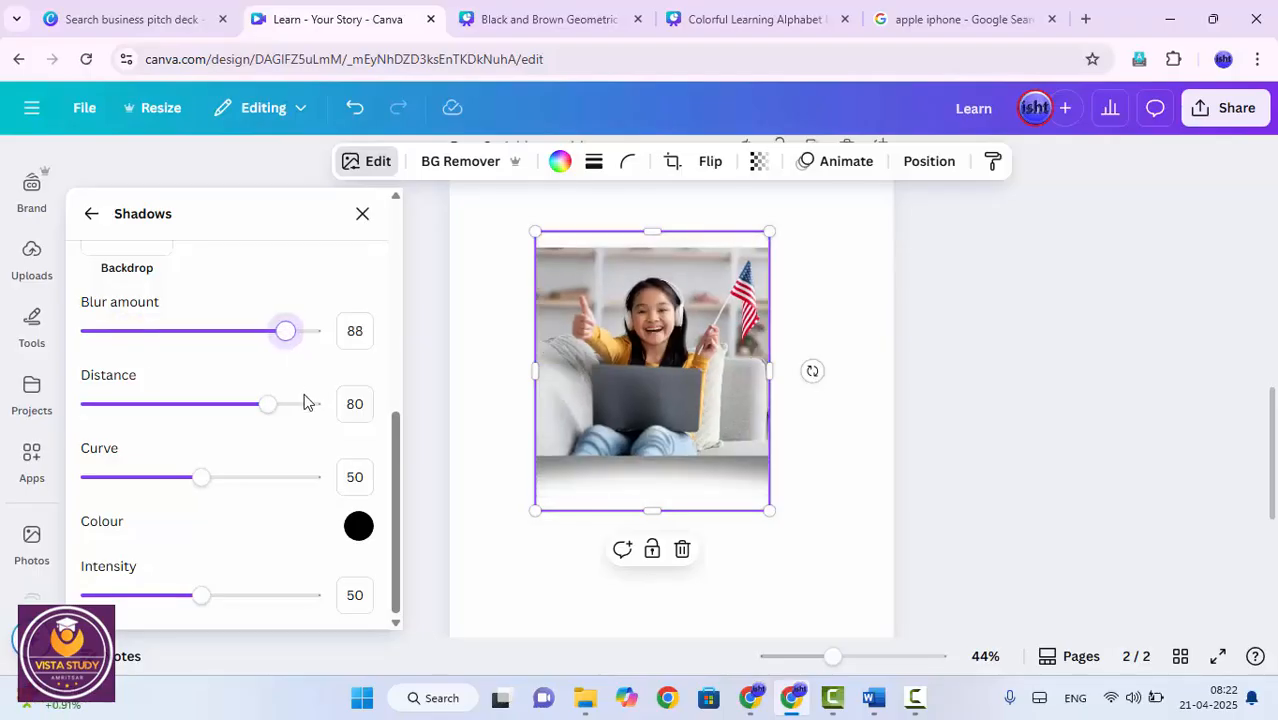
Set the Curved shadow's distance to 41.
click(183, 410)
key(Left)
key(Left)
key(Left)
key(Left)
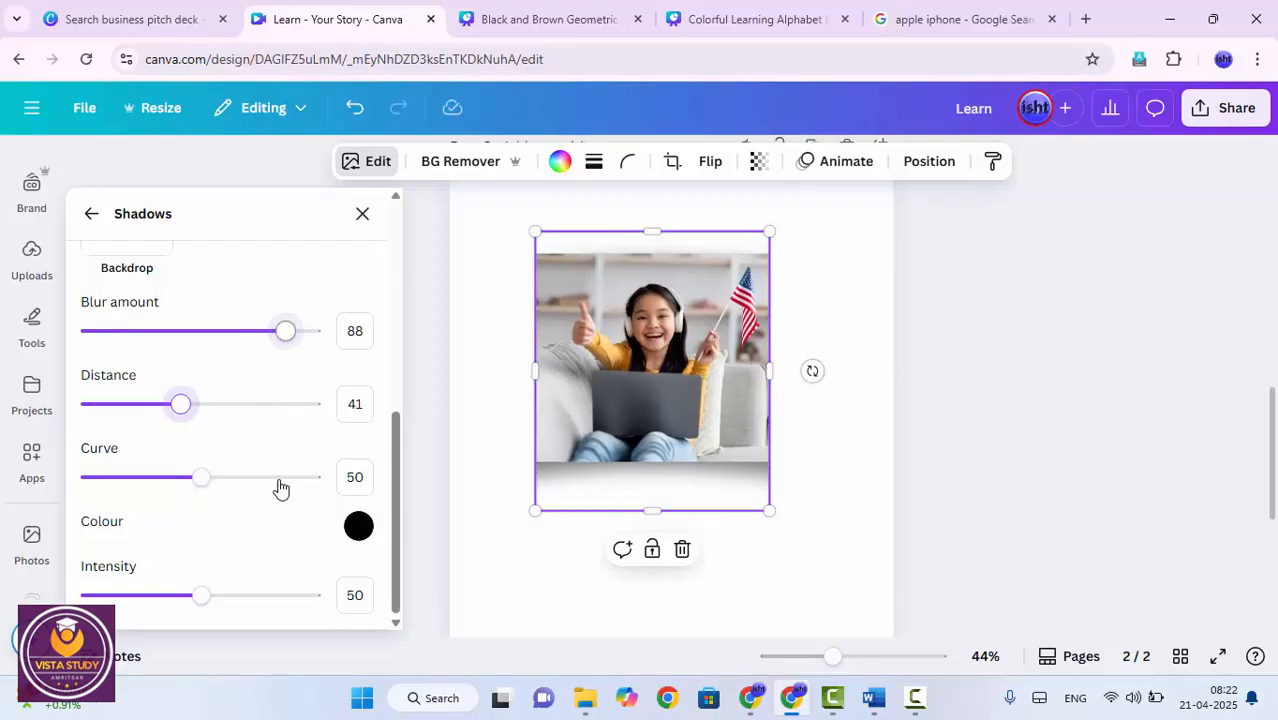
Increase the Curved shadow's curve value to 84.
click(236, 478)
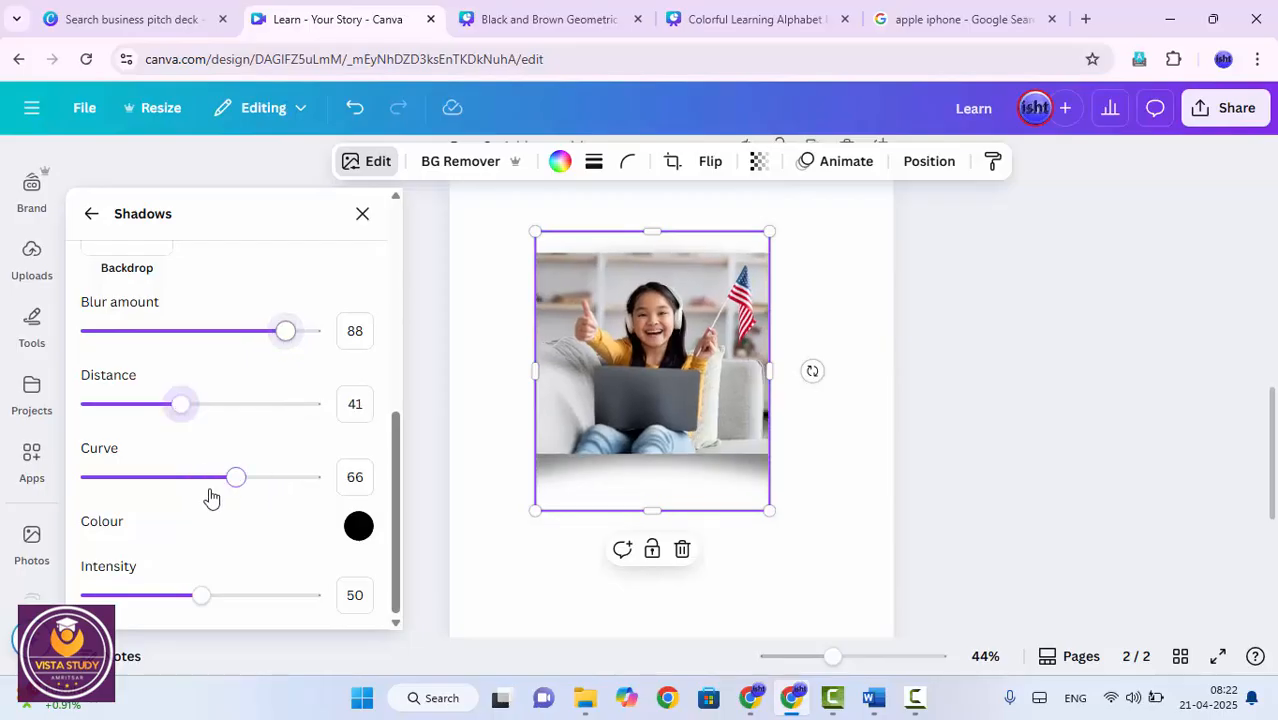
key(Right)
key(Right)
key(Right)
key(Right)
key(Right)
key(Right)
key(Right)
key(Right)
key(Right)
key(Right)
key(Right)
key(Right)
key(Right)
key(Right)
key(Right)
key(Right)
key(Right)
key(Right)
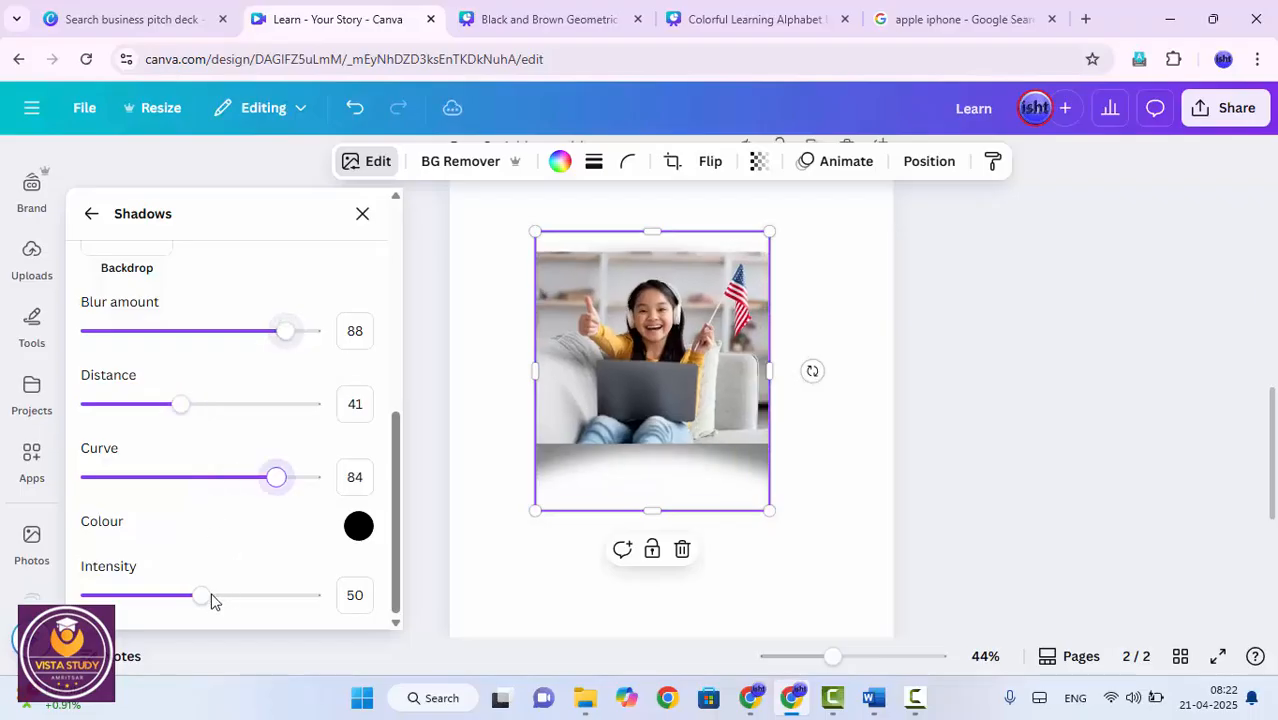
Set the shadow's intensity to 85 and its colour to golden yellow #D8B023.
click(362, 530)
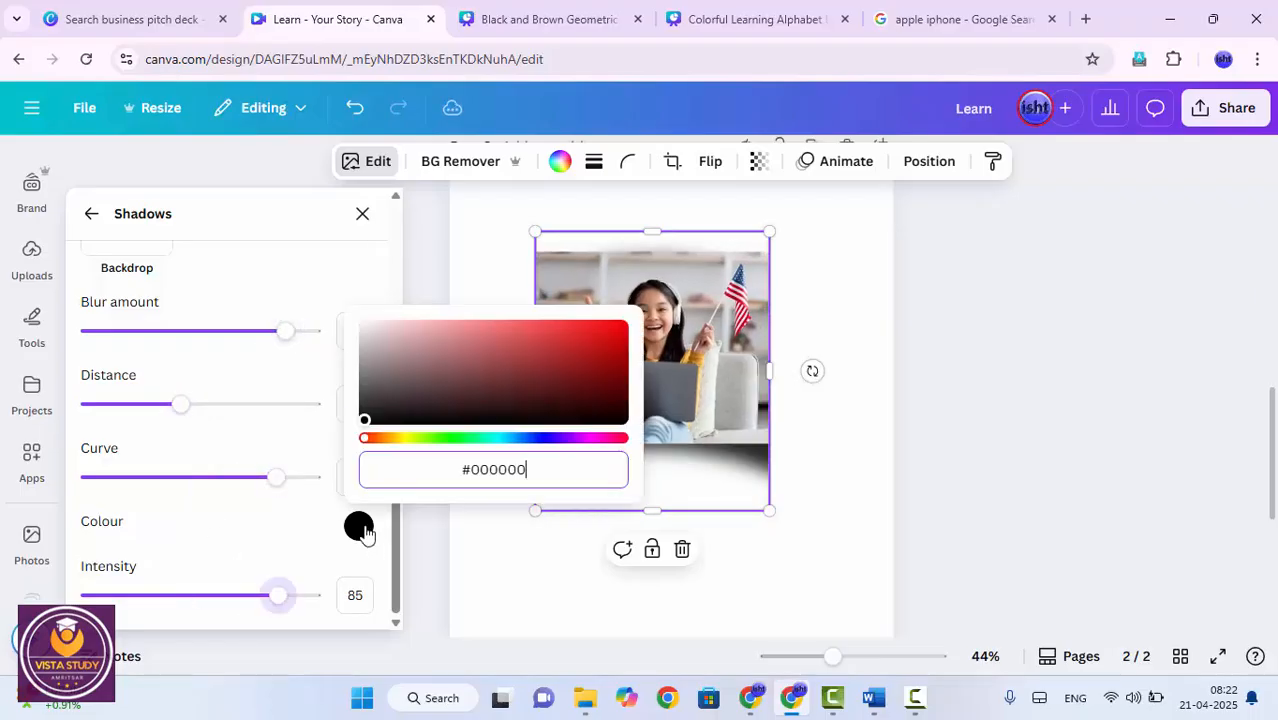
click(403, 447)
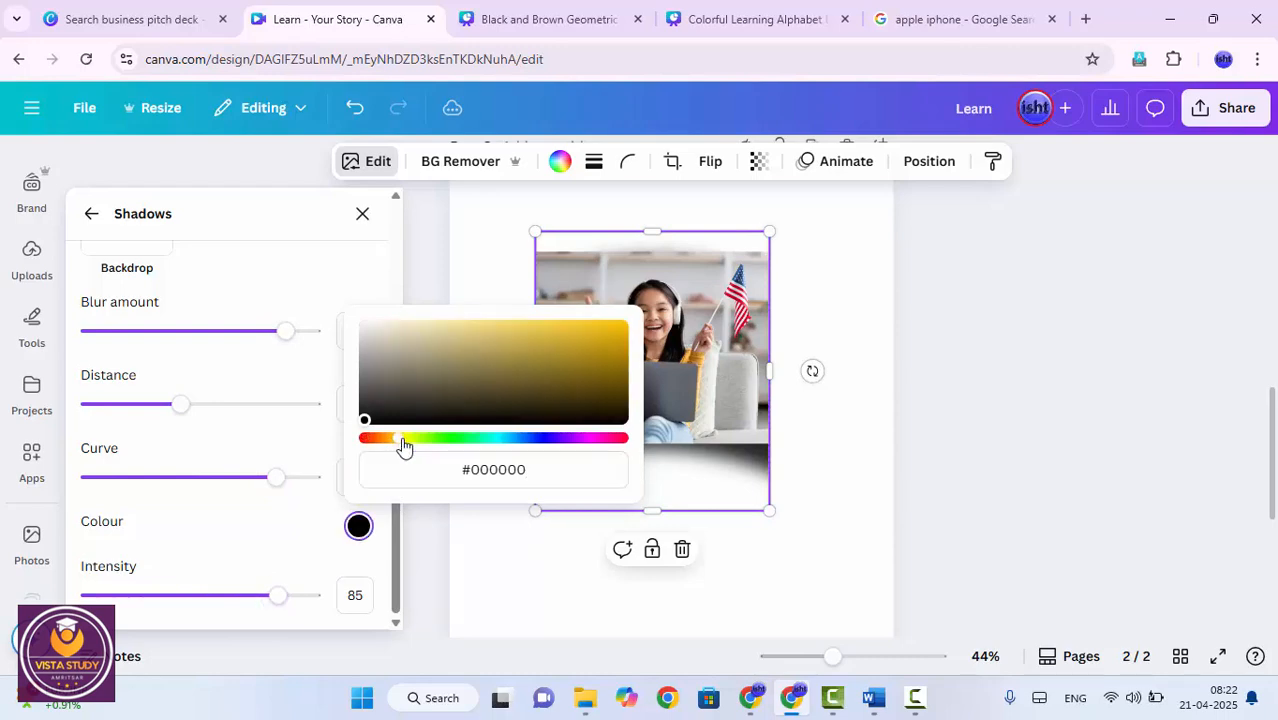
drag(620, 325, 598, 326)
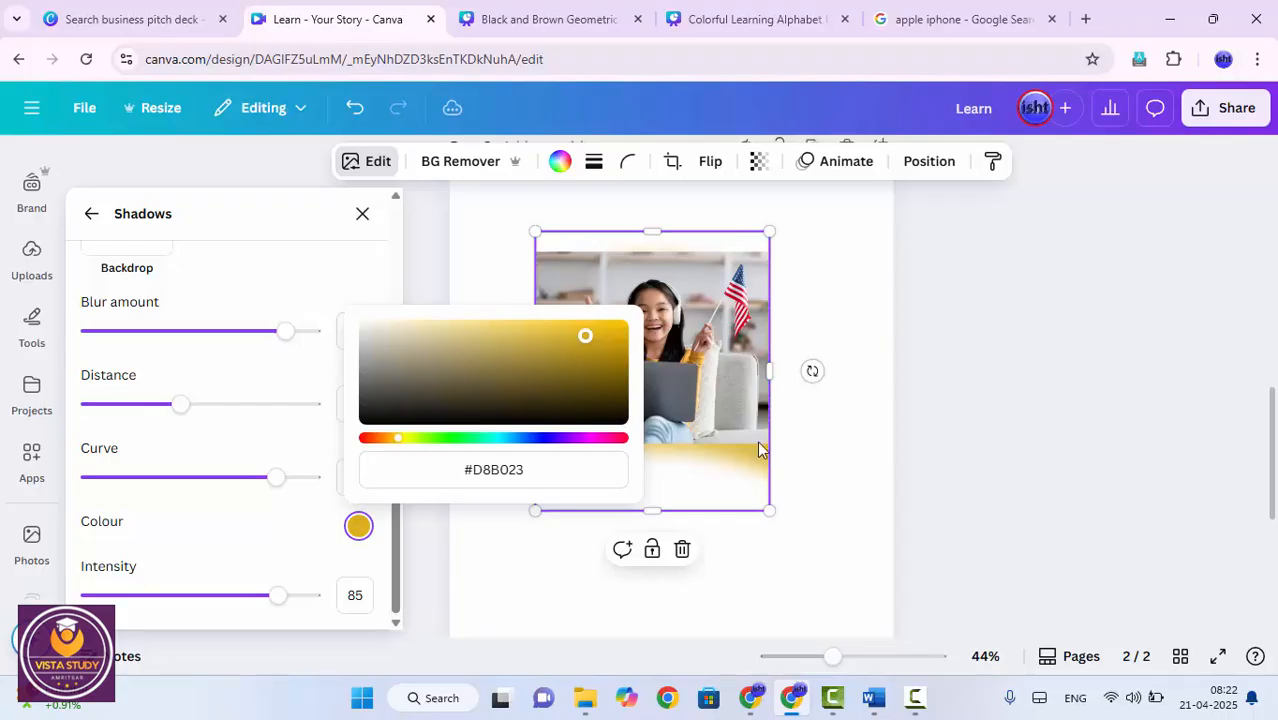
click(452, 407)
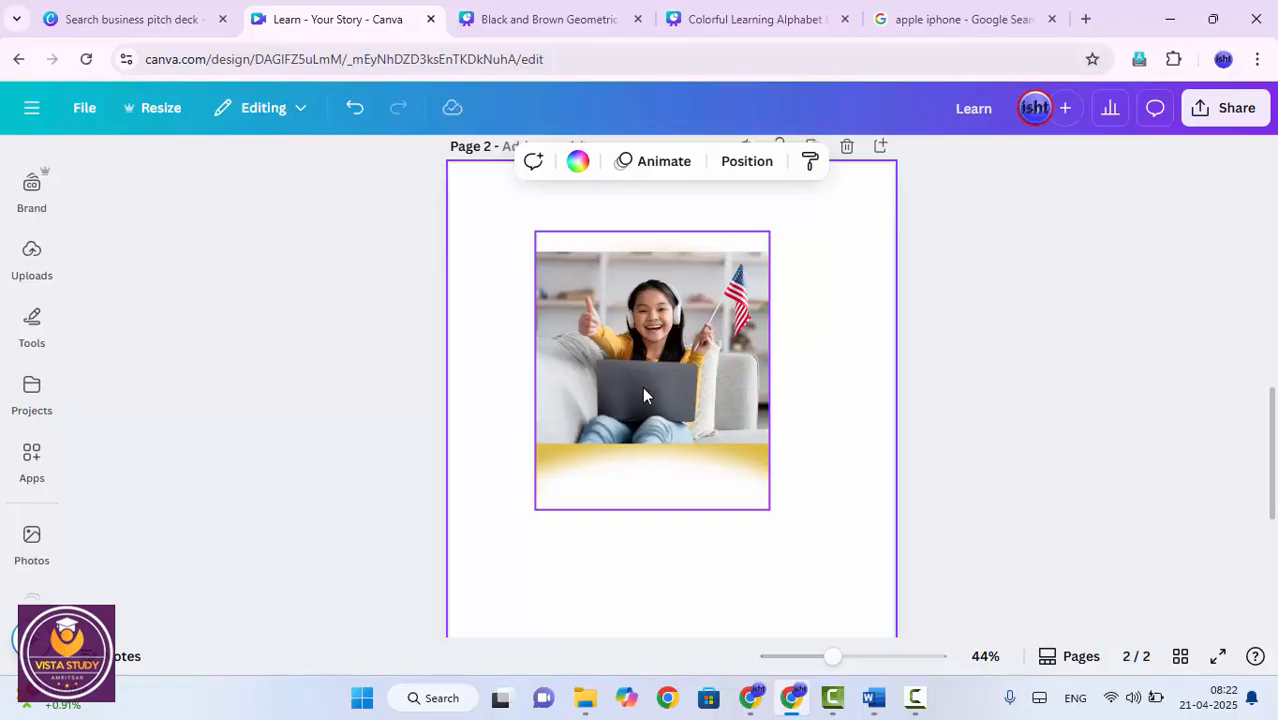
Delete the gold-shadowed photo on page 2 and fill its place with a duplicate of the lower photo, moving the lower one up slightly.
scroll(640, 430, up, 2)
scroll(641, 445, down, 1)
scroll(641, 450, down, 2)
scroll(633, 490, down, 2)
scroll(634, 525, up, 1)
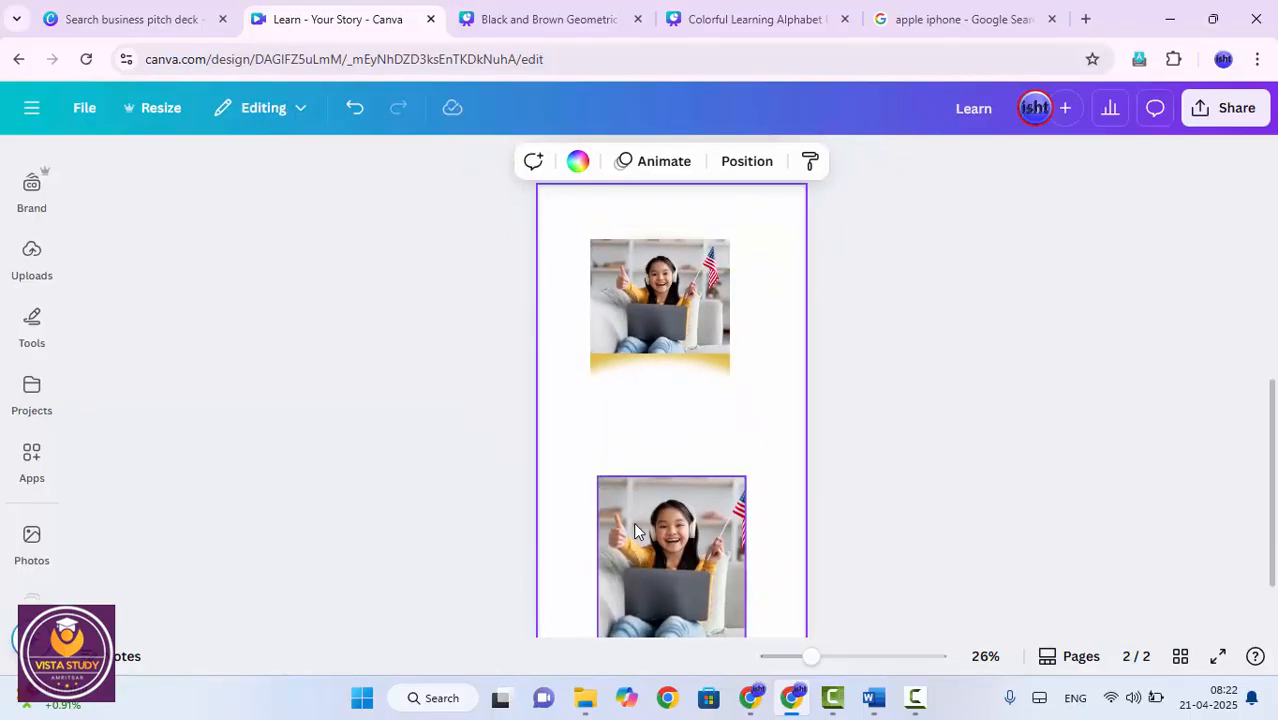
scroll(640, 480, up, 2)
click(645, 442)
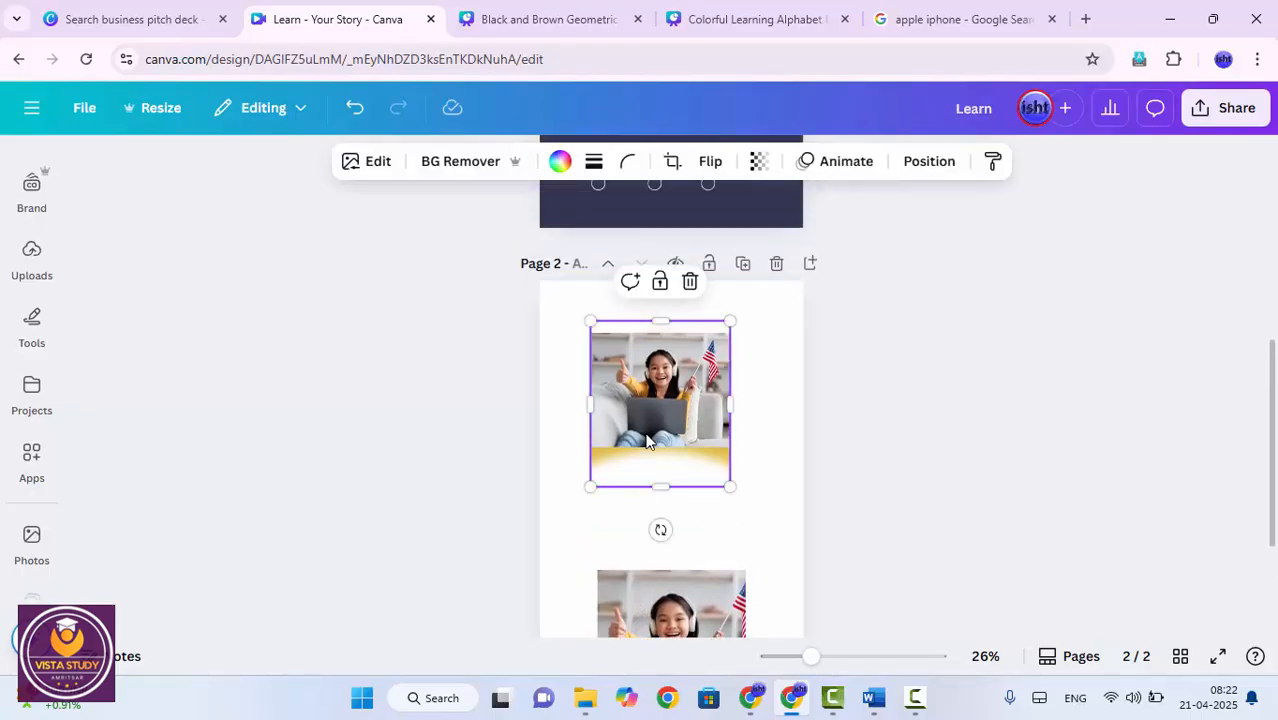
key(Delete)
key(Delete)
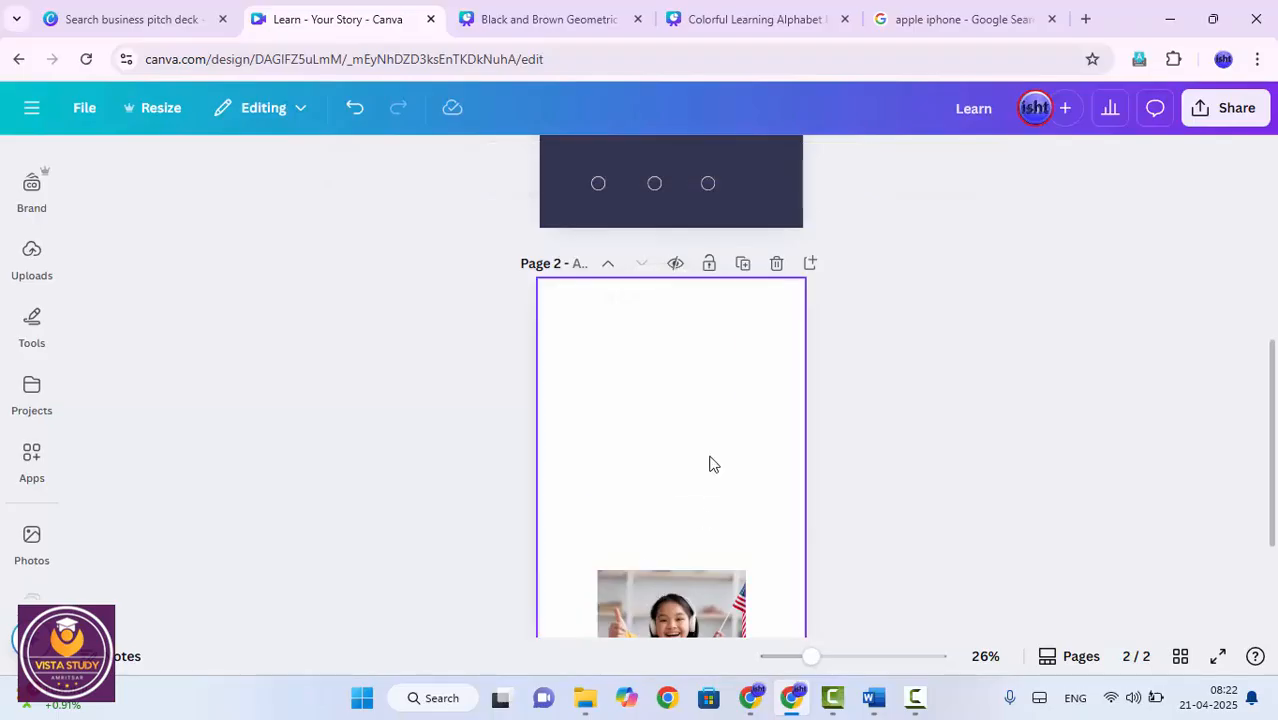
drag(703, 601, 693, 531)
Apply the Auto Focus effect to the upper photo on page 2.
click(700, 346)
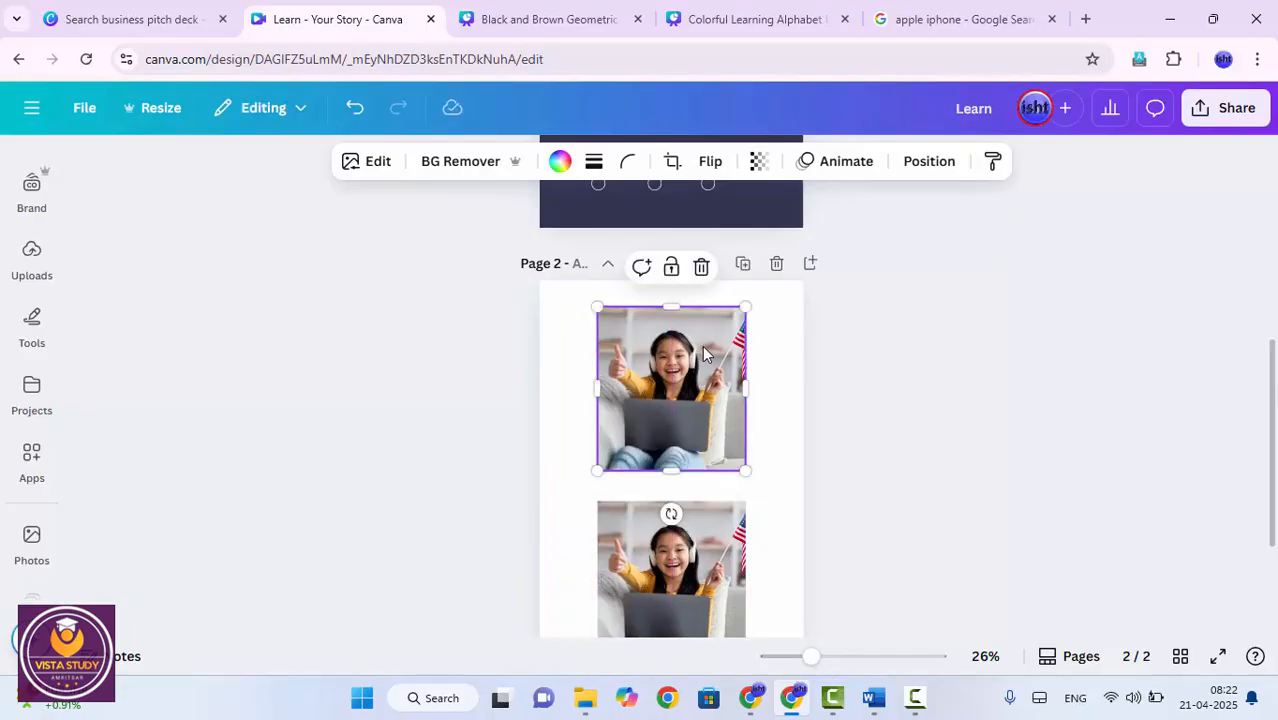
click(358, 164)
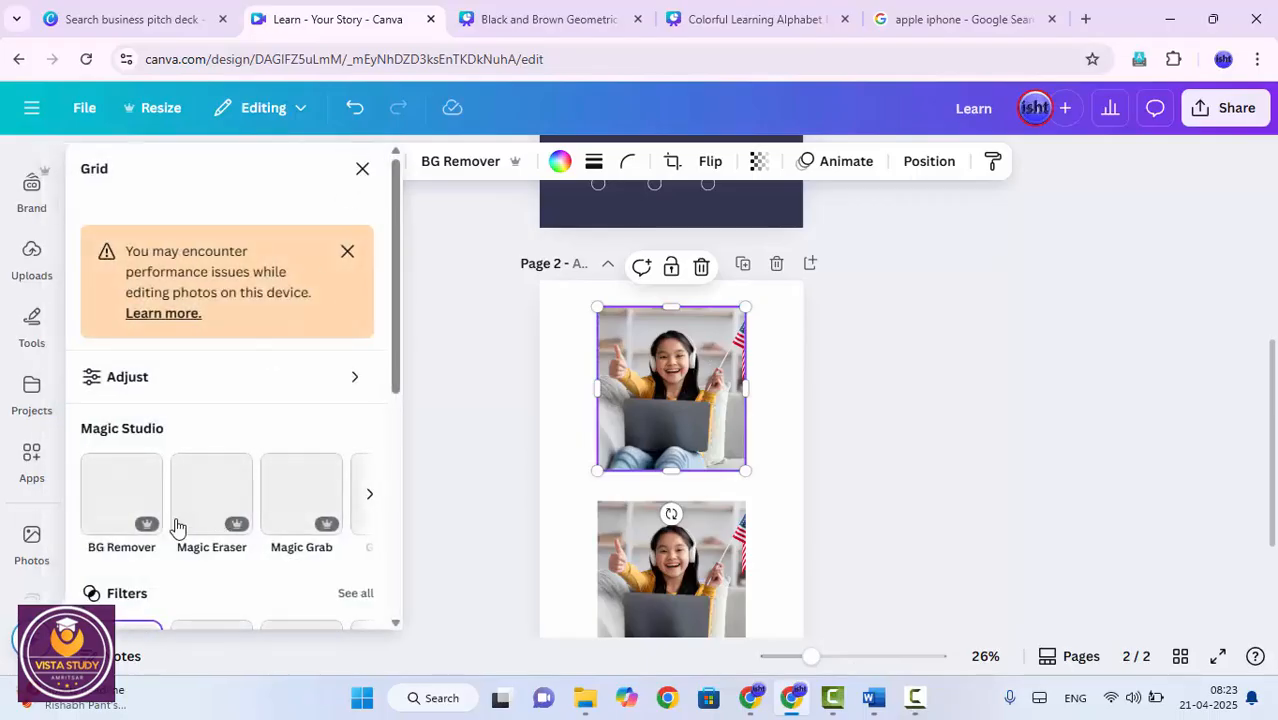
scroll(250, 505, down, 5)
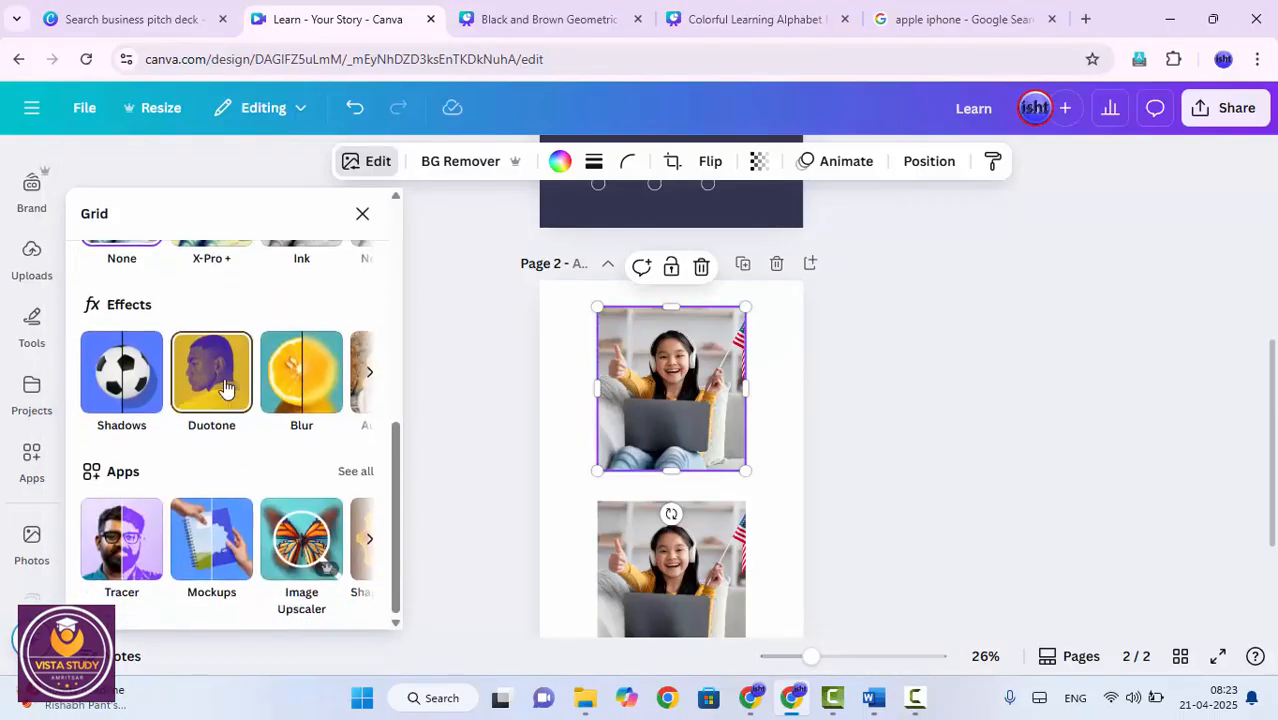
click(374, 378)
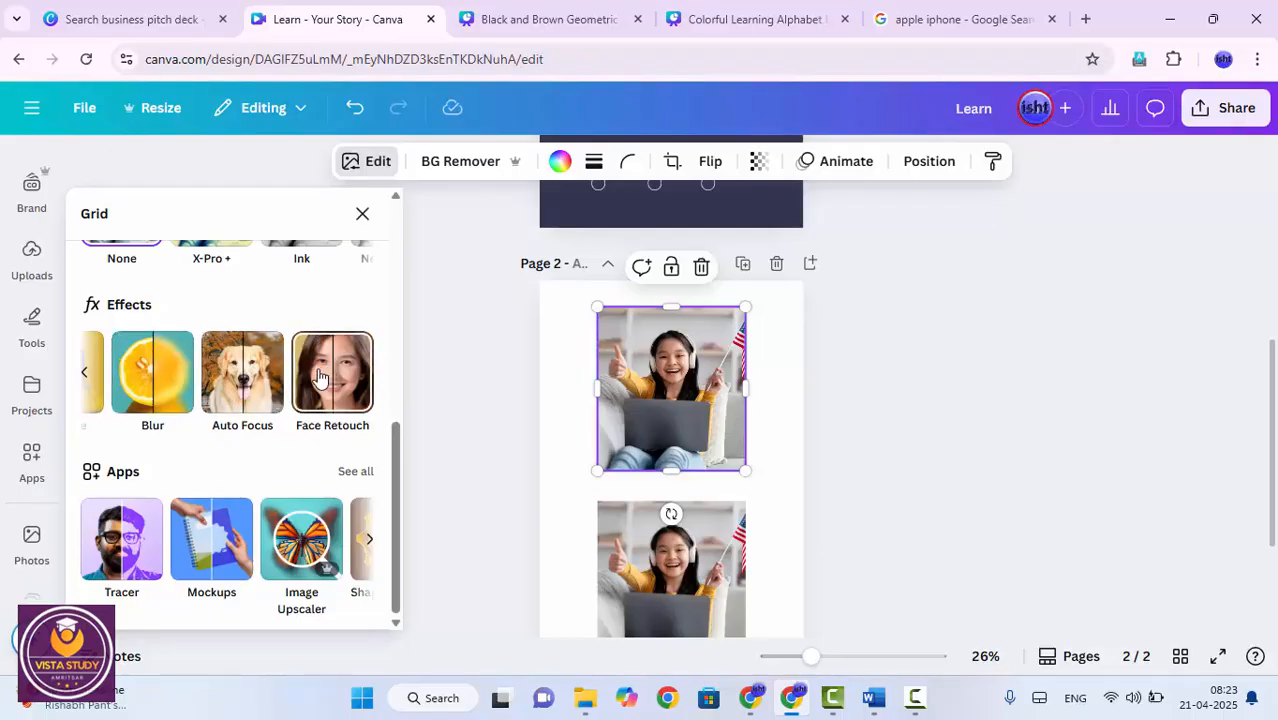
click(255, 388)
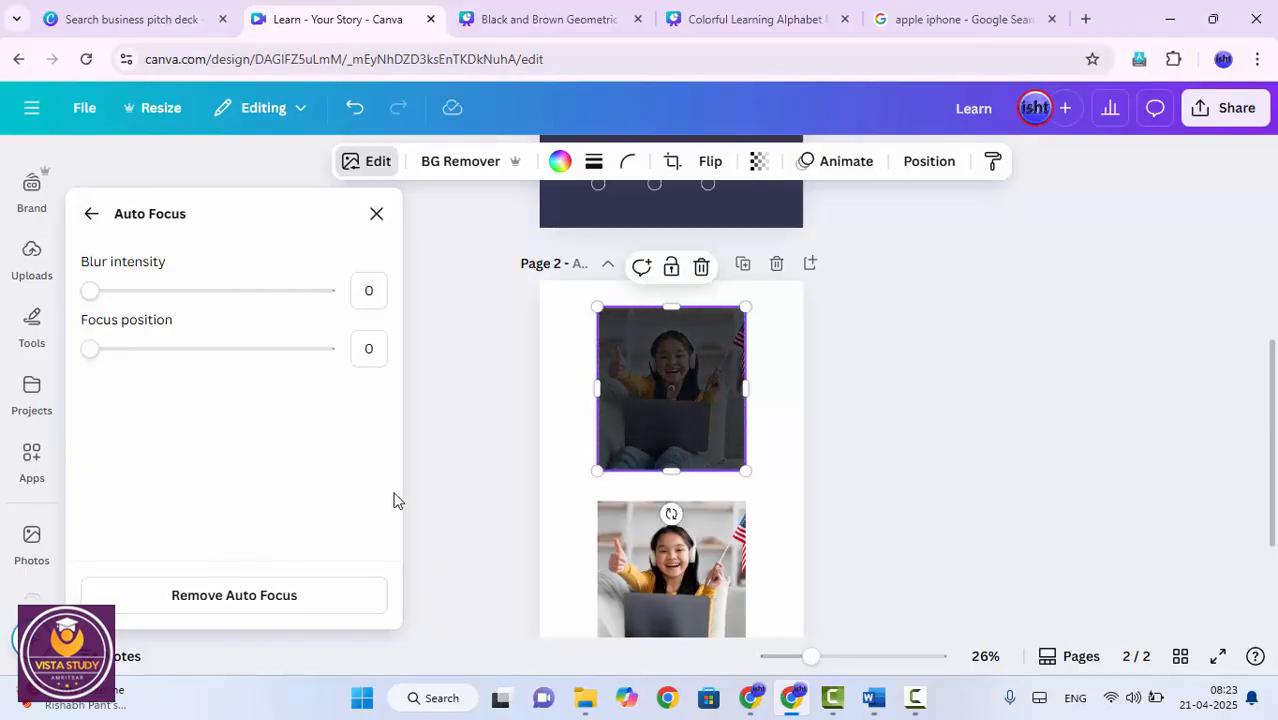
Examine the background blur on the upper photo and compare it with the unedited copy below.
drag(812, 658, 847, 665)
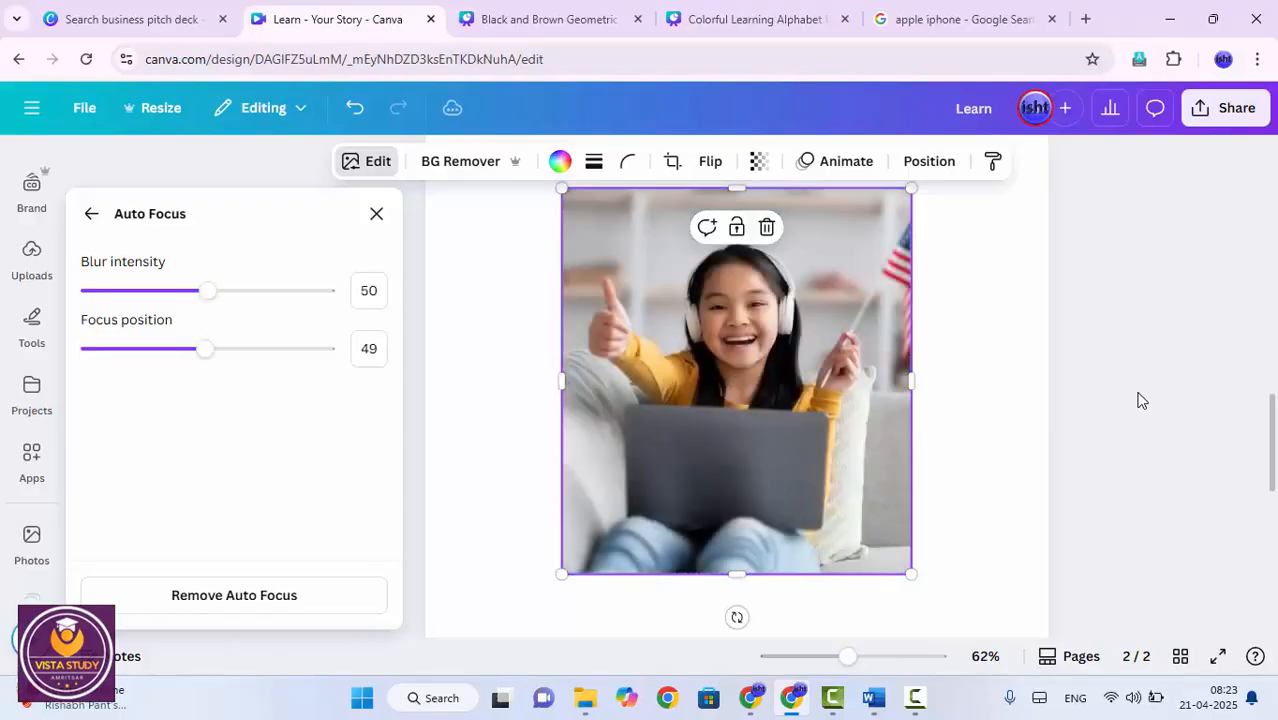
scroll(830, 443, down, 5)
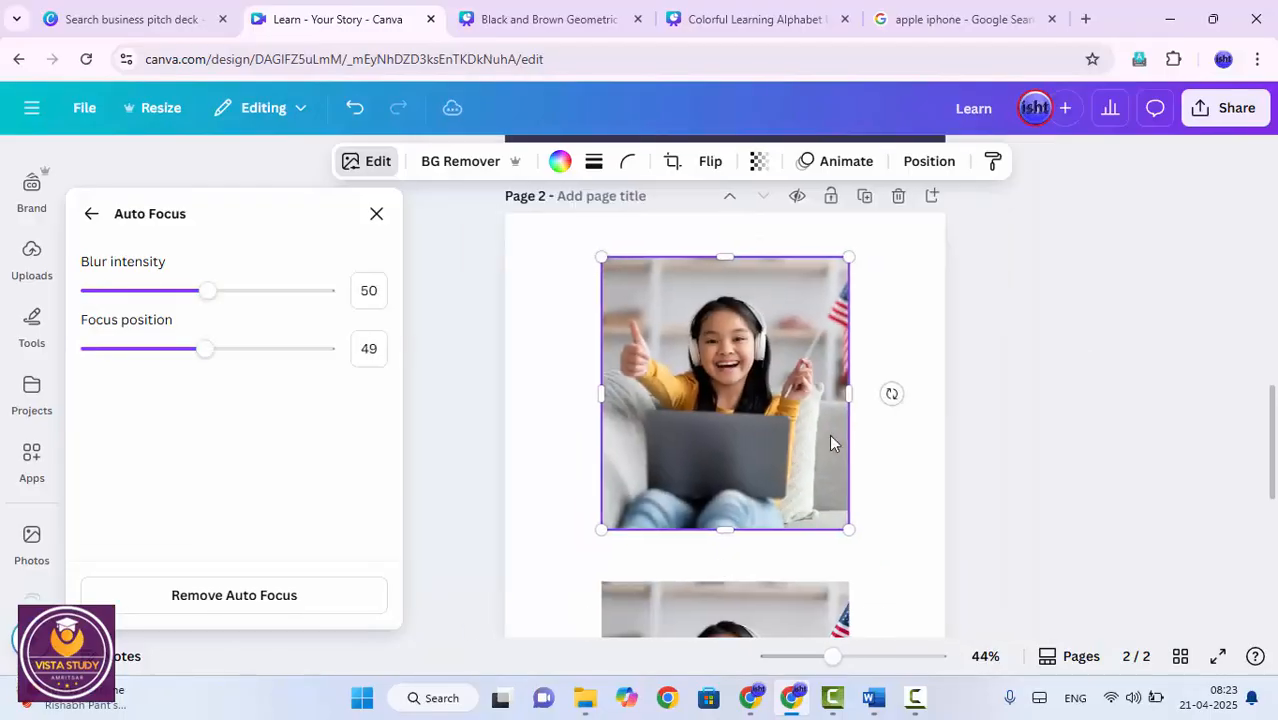
scroll(755, 551, down, 2)
scroll(740, 545, up, 2)
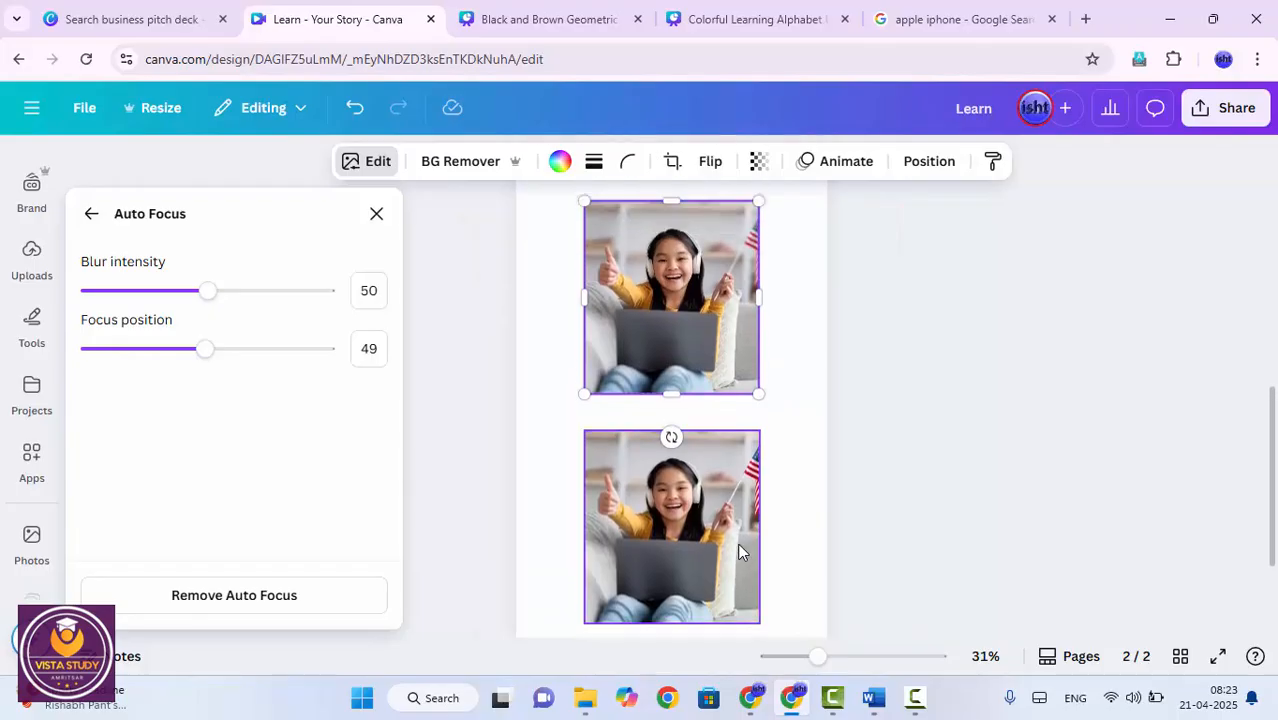
scroll(737, 548, down, 2)
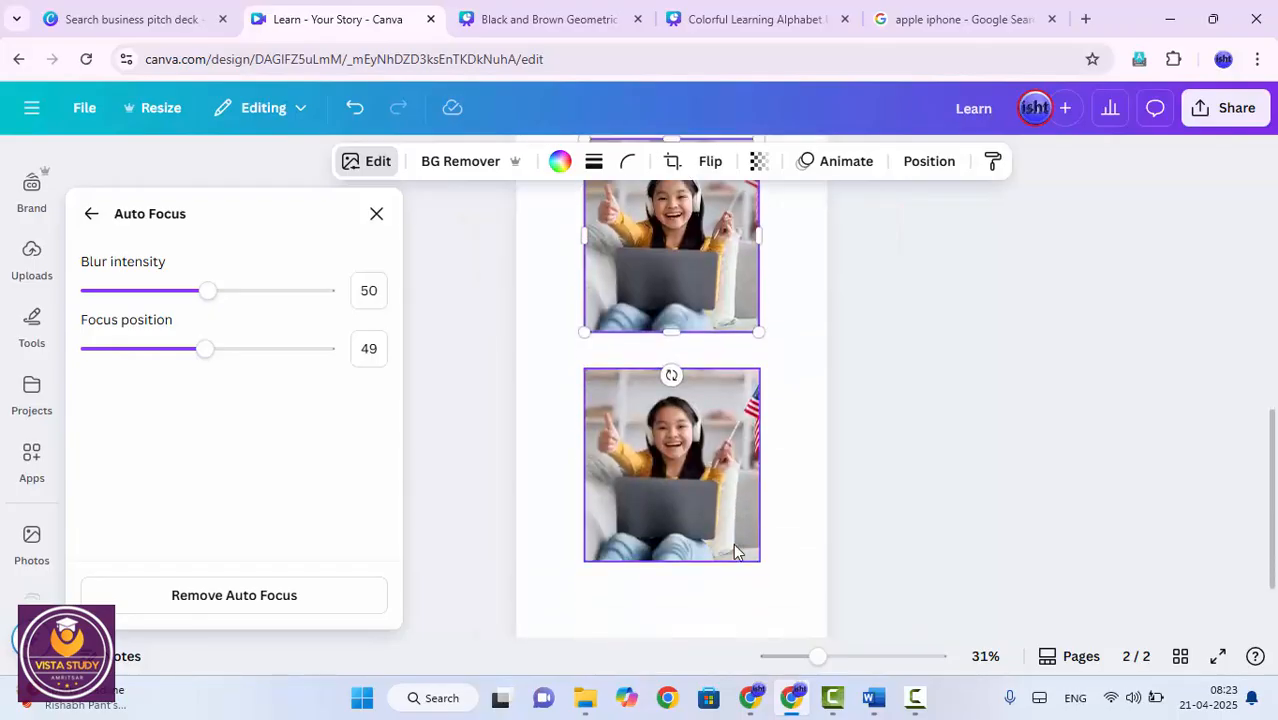
scroll(735, 548, up, 4)
scroll(735, 548, down, 1)
scroll(735, 551, down, 3)
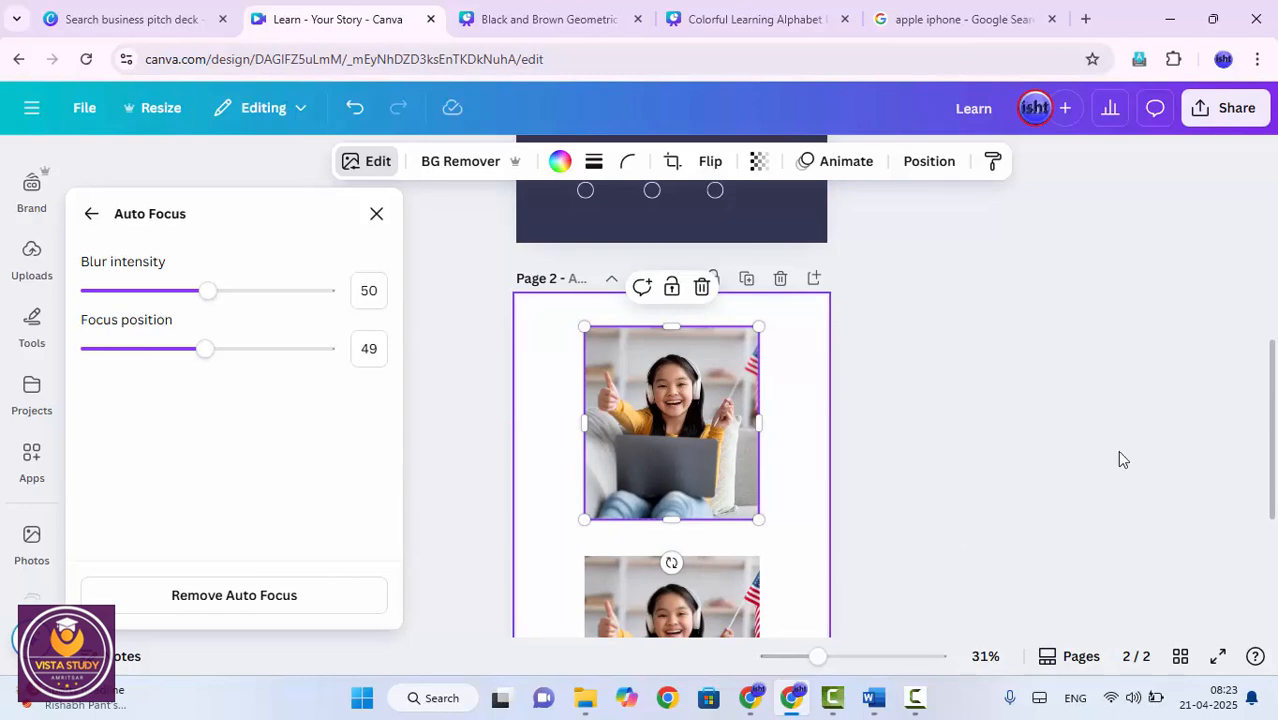
Add a third page and place the uploaded Herbal Shampoo image on it.
key(ctrl+Return)
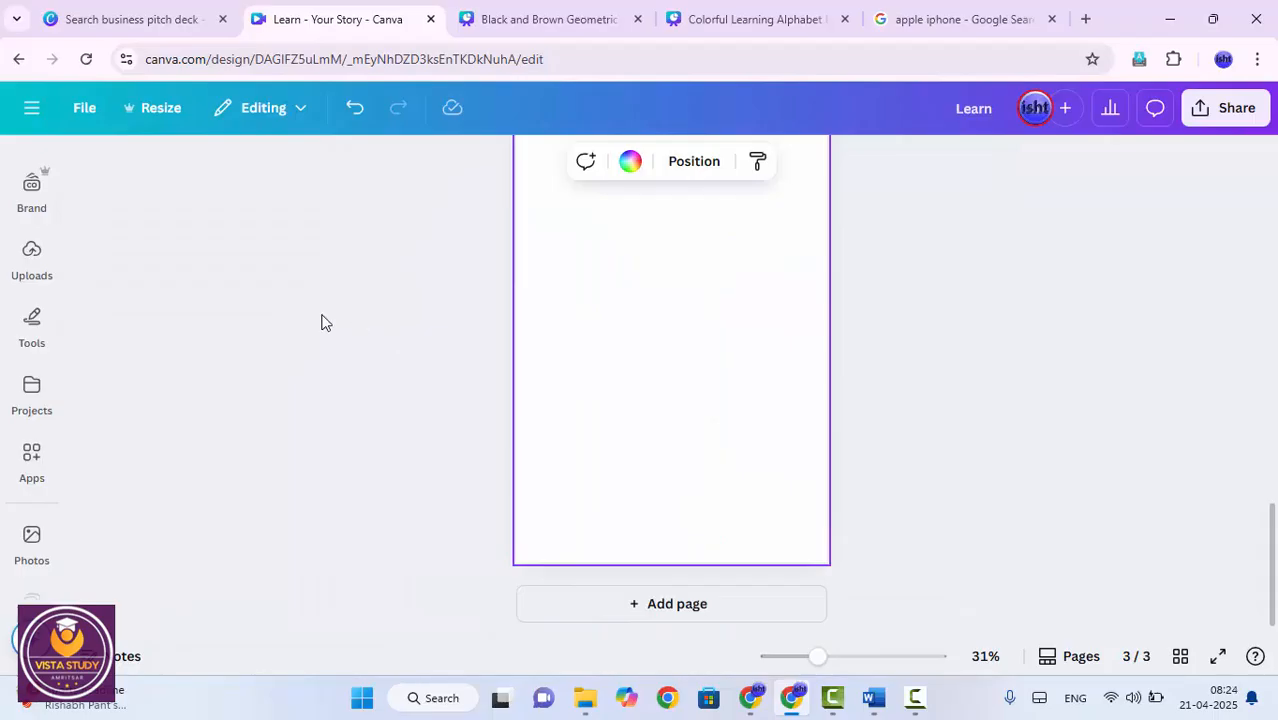
click(25, 388)
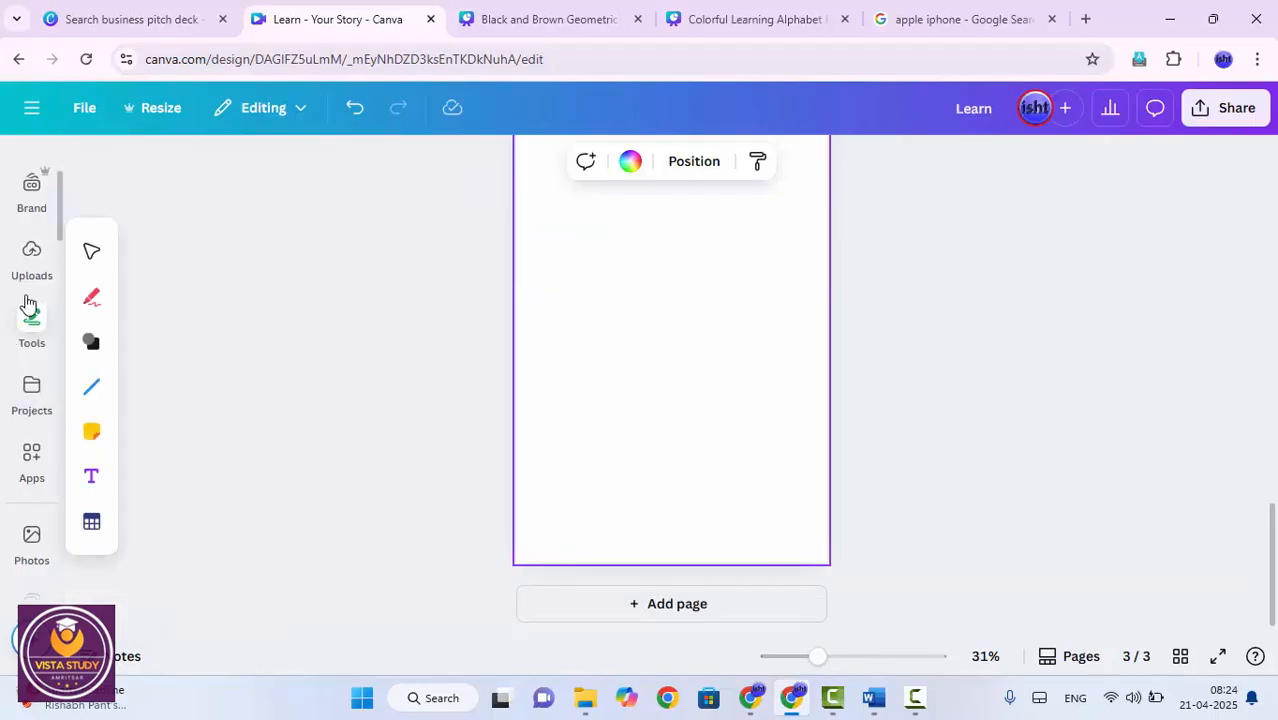
click(29, 268)
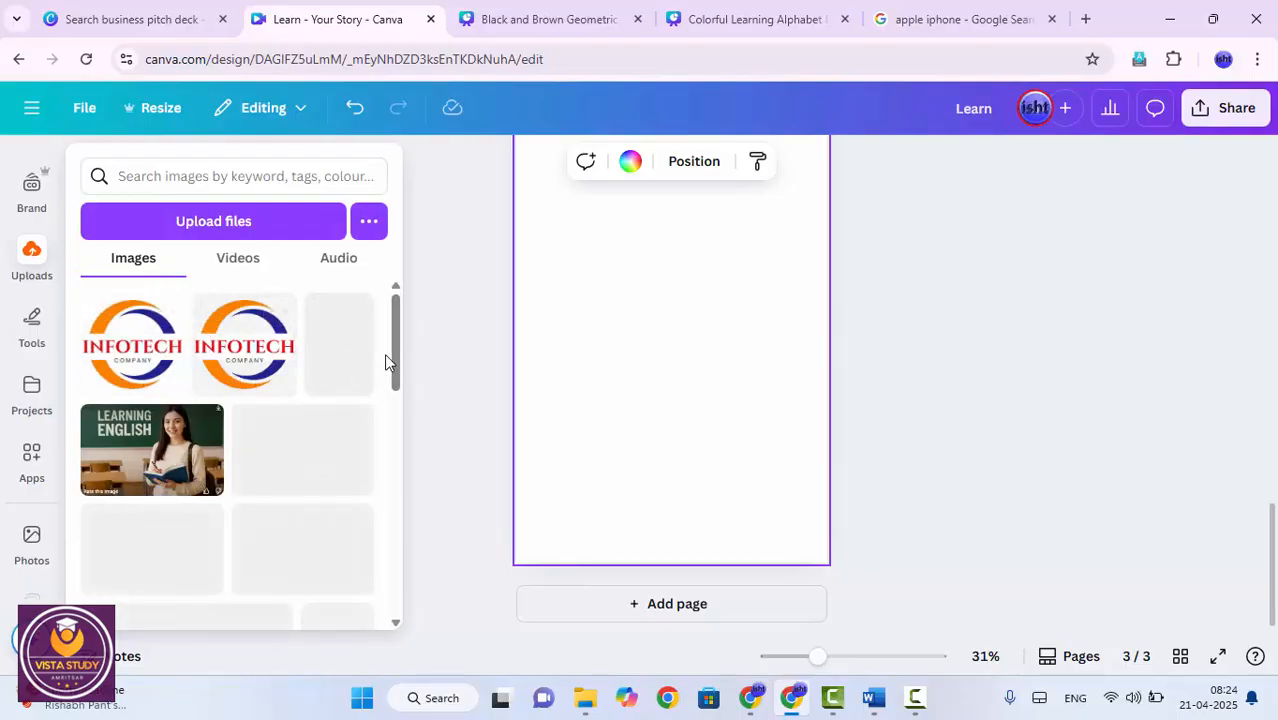
scroll(326, 387, down, 1)
scroll(326, 387, up, 1)
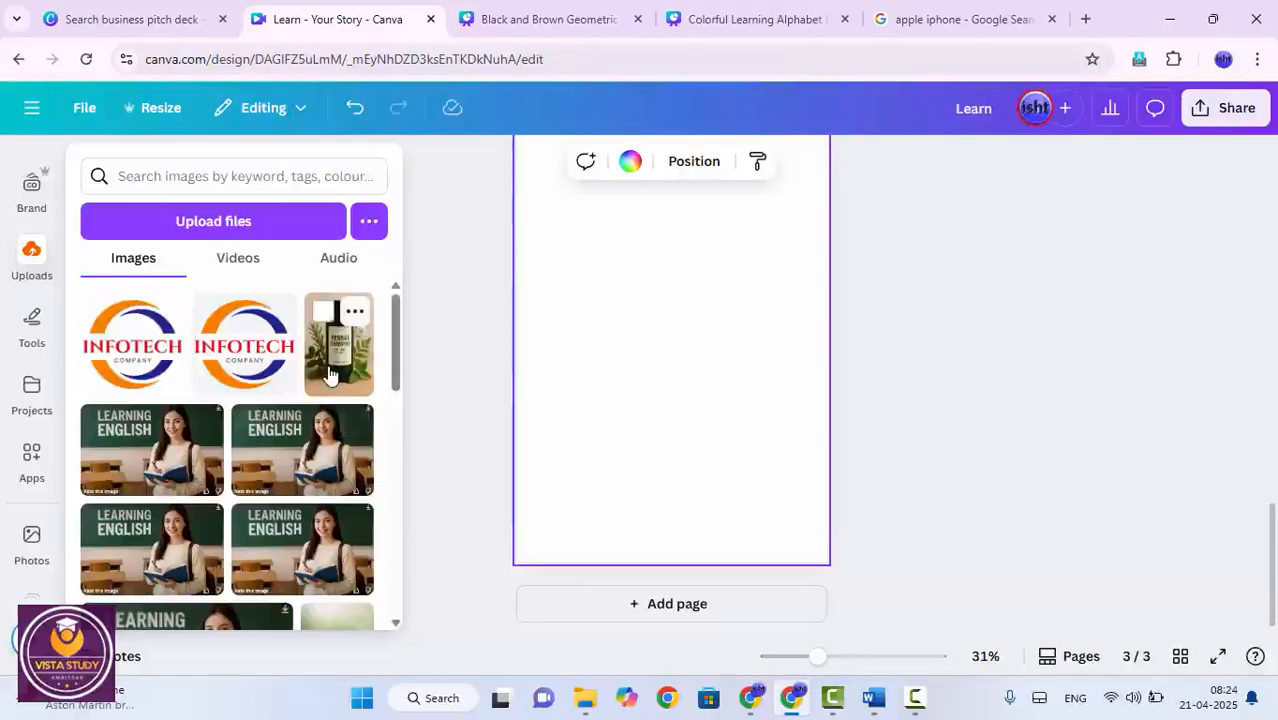
drag(640, 308, 639, 308)
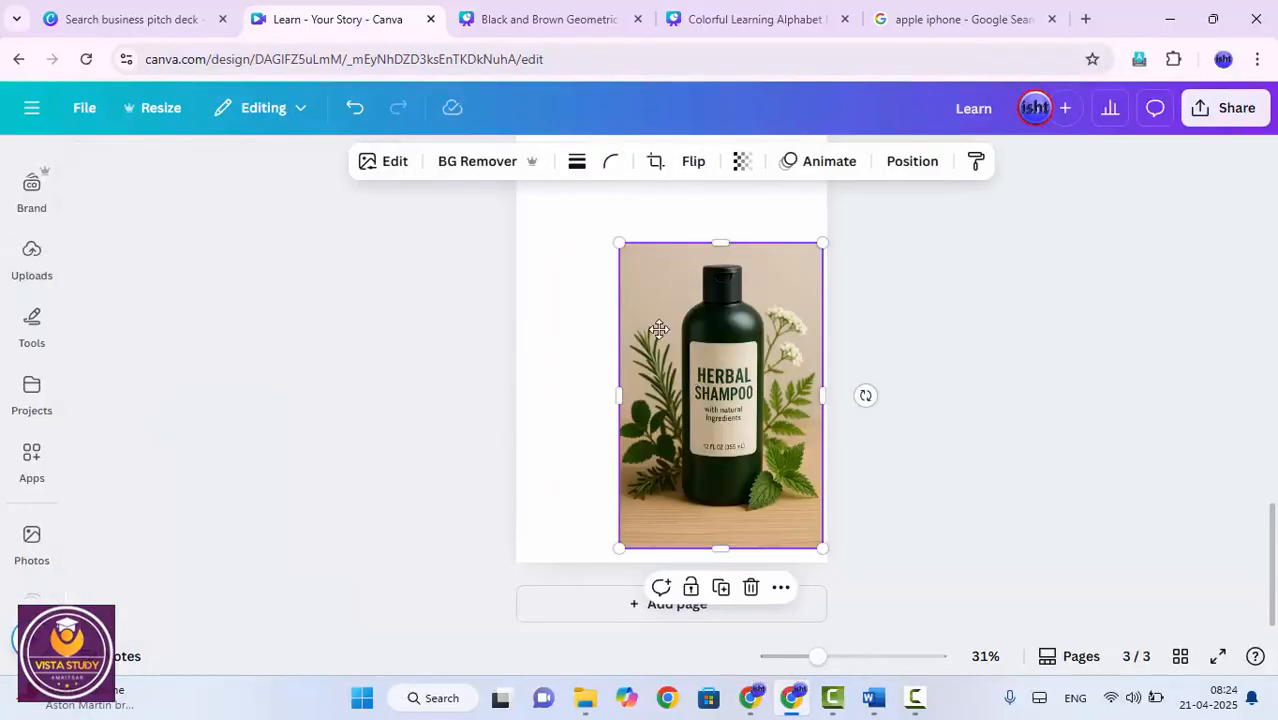
Enlarge the shampoo image to span most of page 3's width and move it slightly higher on the page.
drag(700, 380, 650, 320)
mouse_move(772, 487)
mouse_down()
mouse_move(810, 543)
mouse_move(748, 487)
mouse_move(759, 482)
mouse_up()
scroll(757, 443, up, 1)
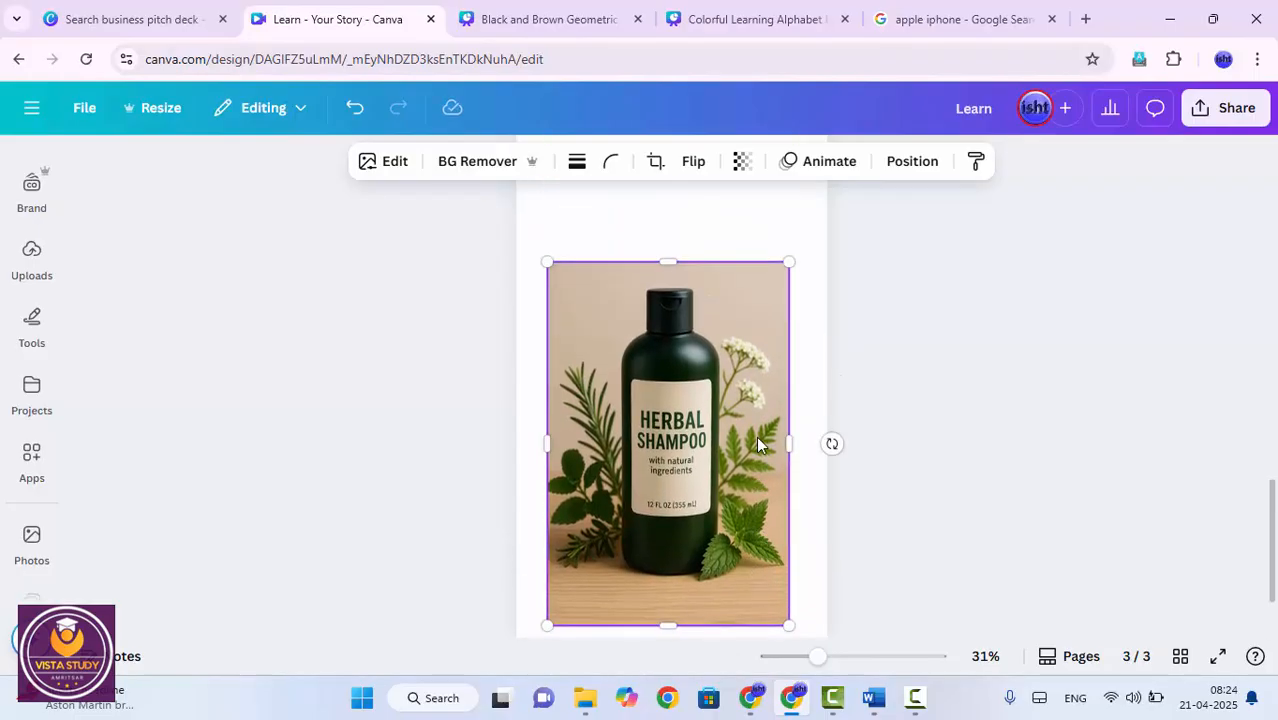
click(381, 165)
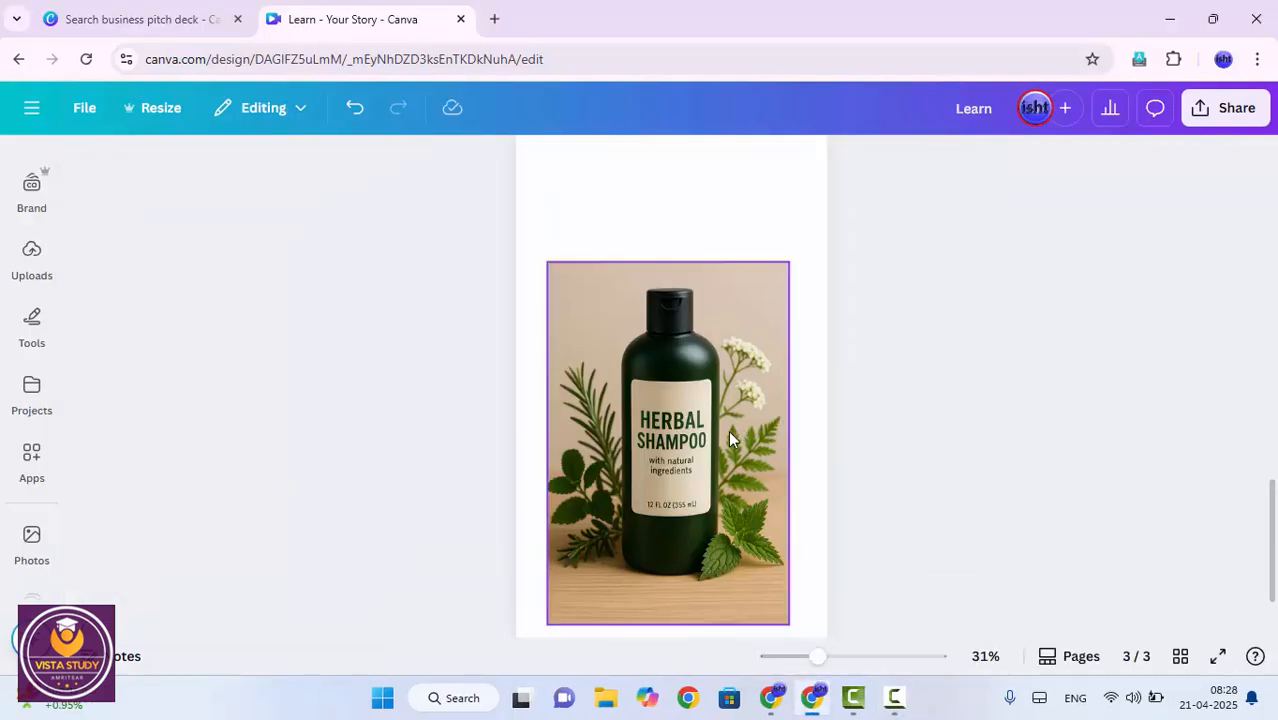
click(728, 430)
drag(728, 424, 736, 398)
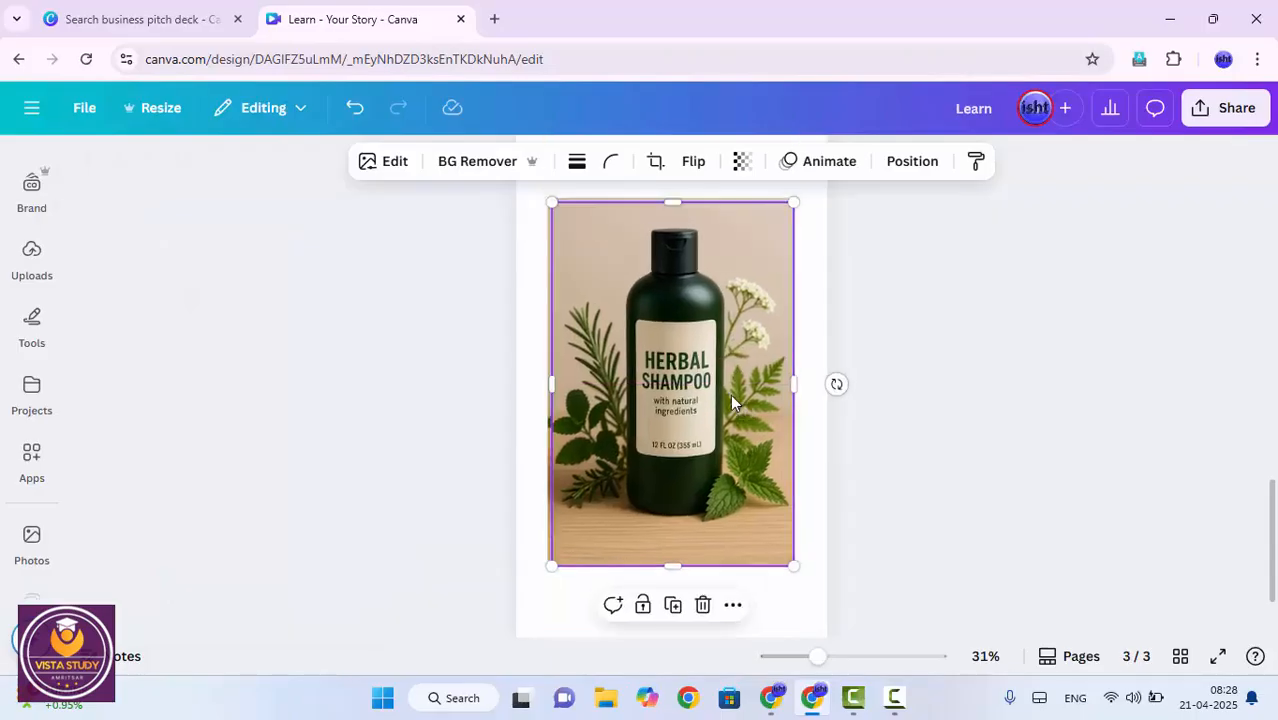
Duplicate the shampoo image, shrink the copy to about half the page width and place it near the bottom of page 3.
key(ctrl+d)
scroll(749, 481, down, 1)
drag(805, 552, 733, 434)
drag(711, 339, 711, 446)
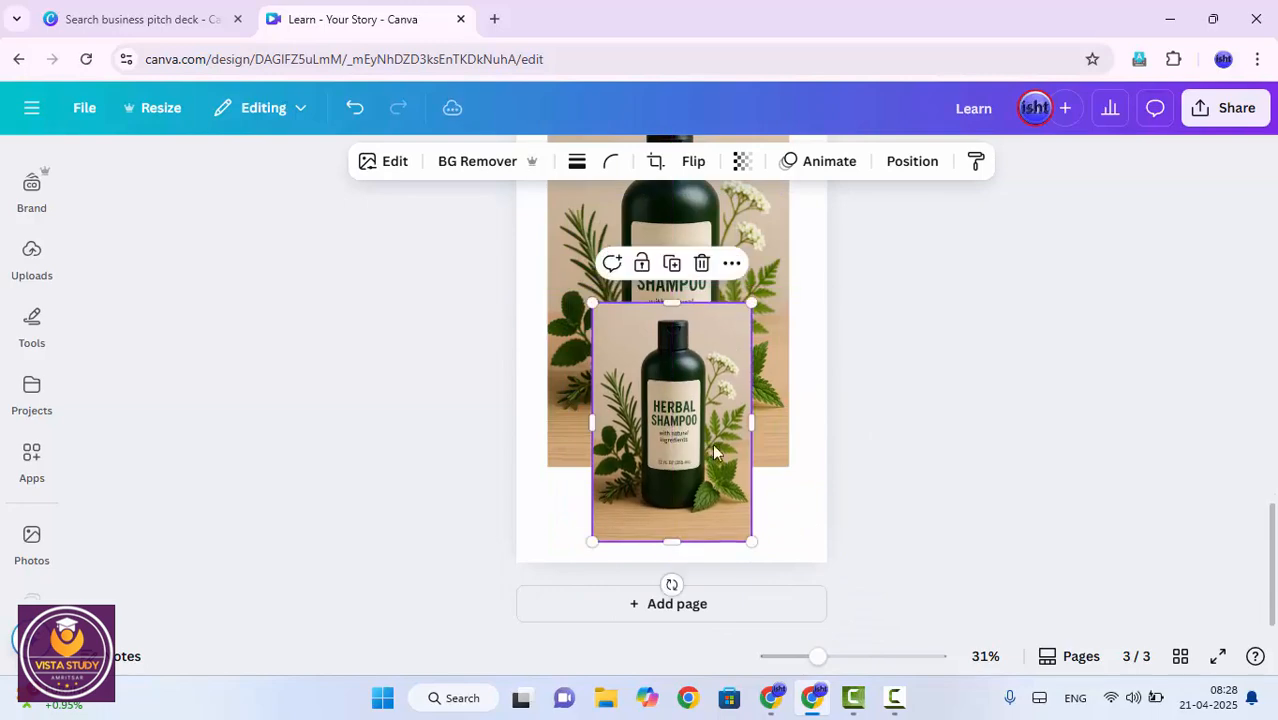
Shrink the original shampoo image to about the size of its copy and position it above and to the left of that copy.
scroll(740, 420, up, 2)
click(765, 363)
scroll(785, 382, down, 1)
drag(792, 555, 702, 428)
drag(662, 318, 650, 304)
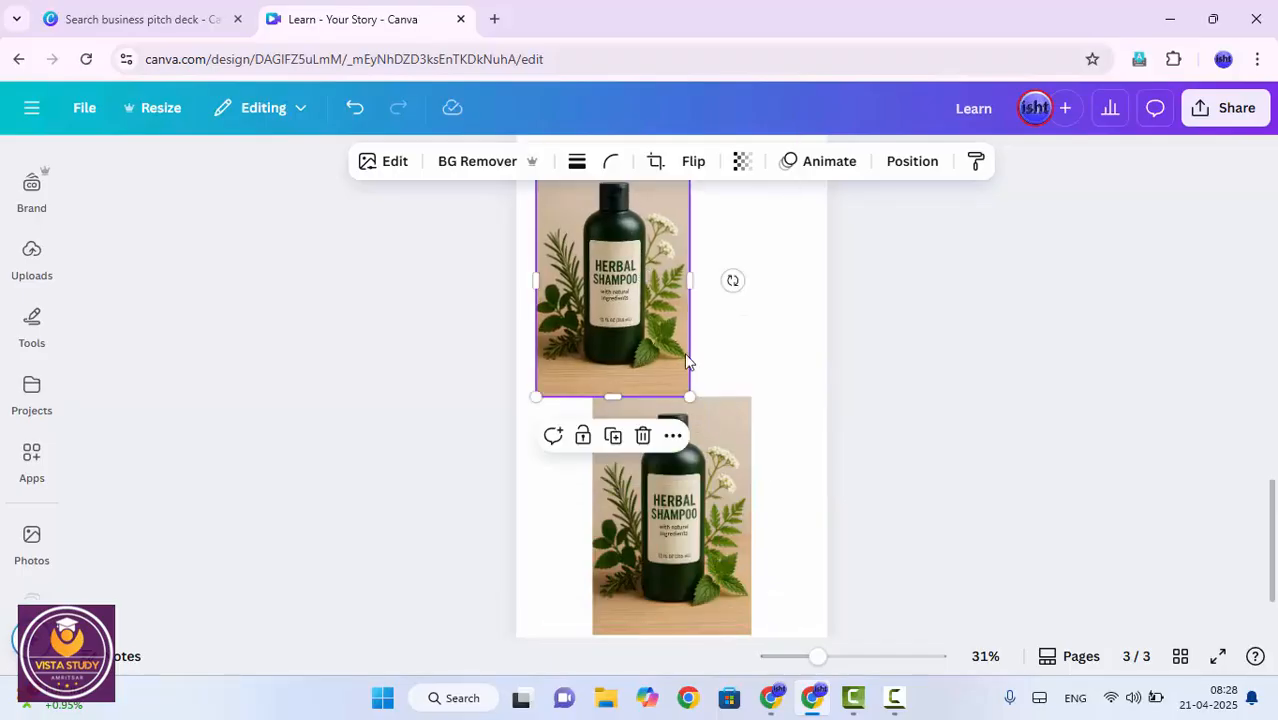
Move the lower shampoo image sideways on page 3 so that it sits near the page's bottom-right corner.
scroll(680, 350, down, 2)
click(700, 445)
drag(700, 445, 760, 450)
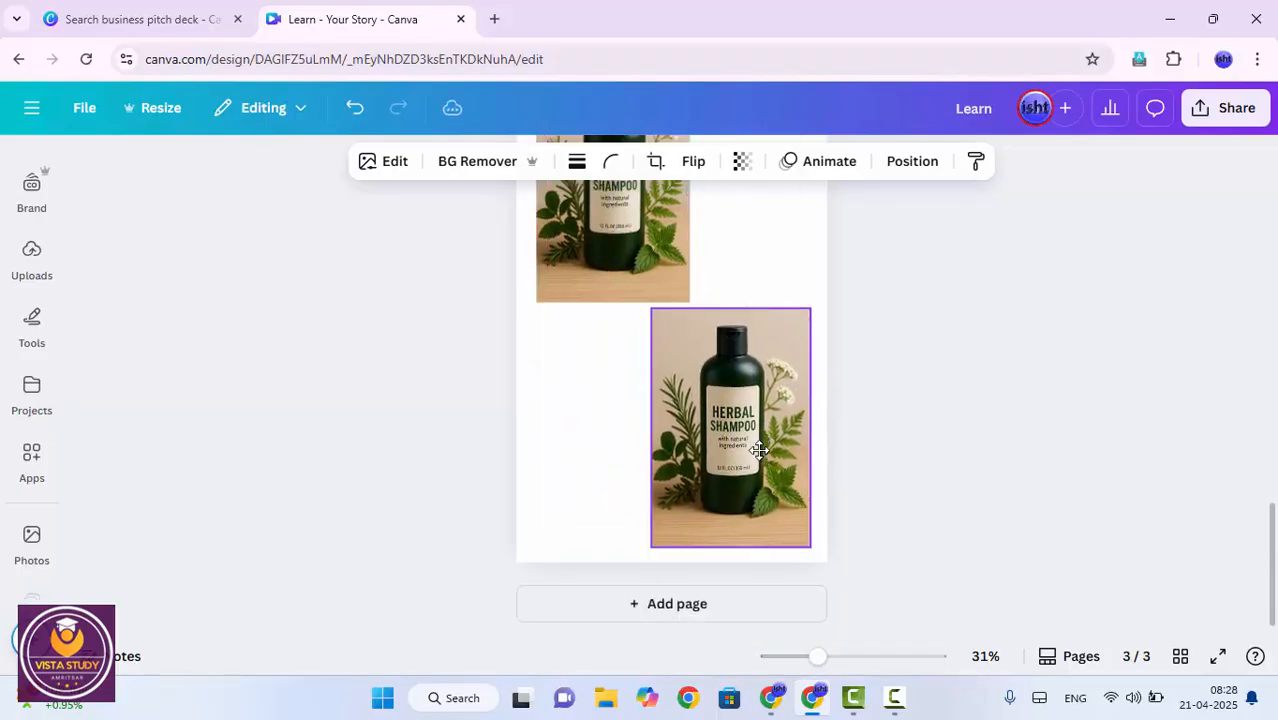
Try a whole-image Blur at intensity 52 on the upper shampoo image, and remove that blur again.
scroll(655, 400, up, 4)
click(647, 381)
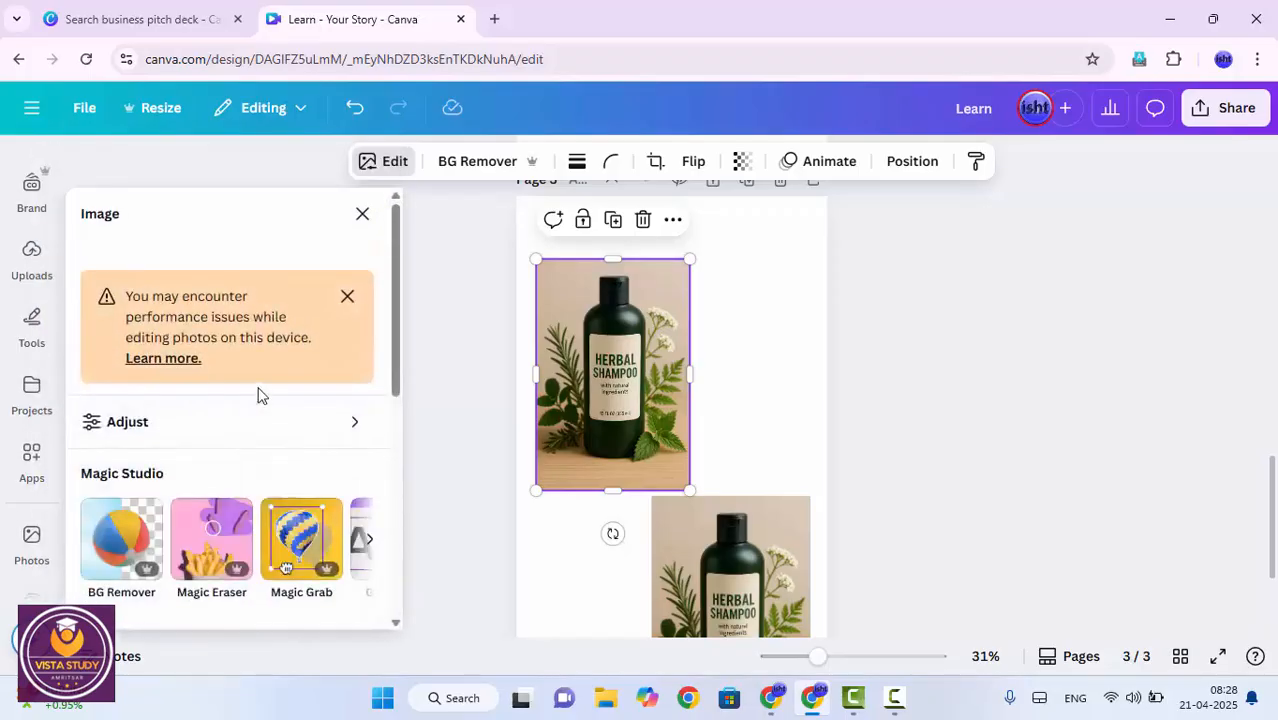
scroll(268, 458, down, 5)
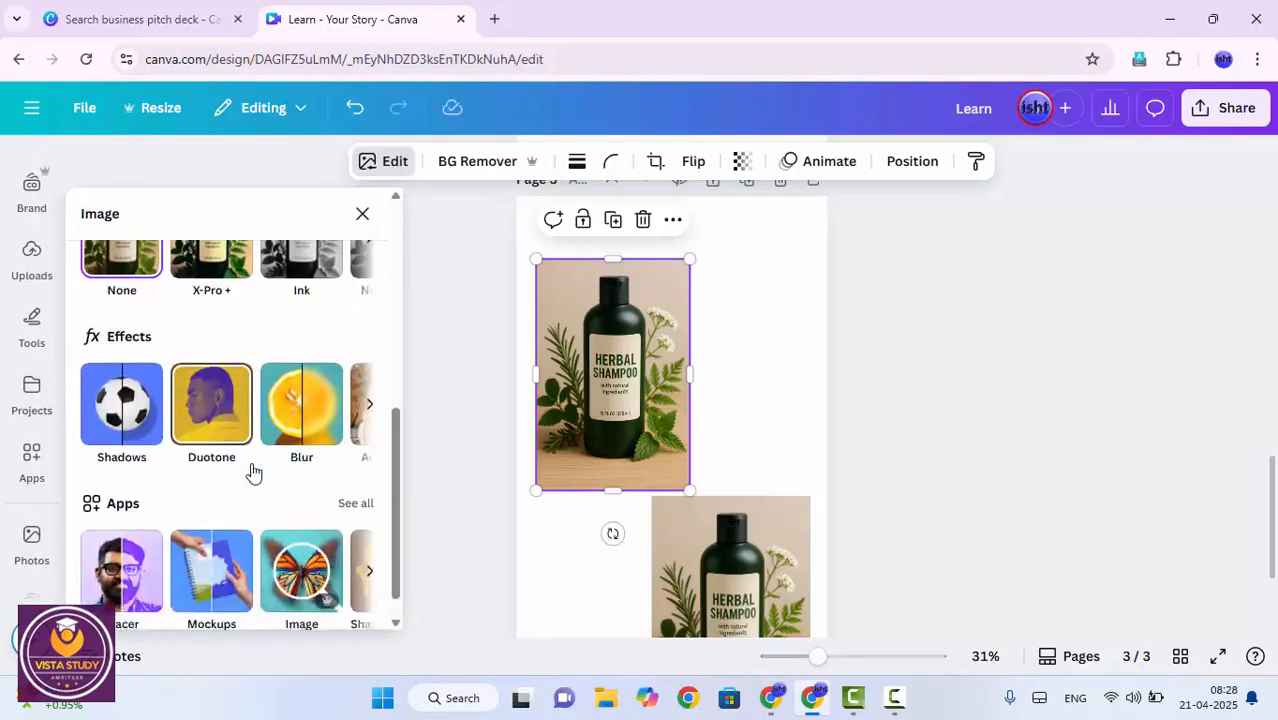
click(320, 425)
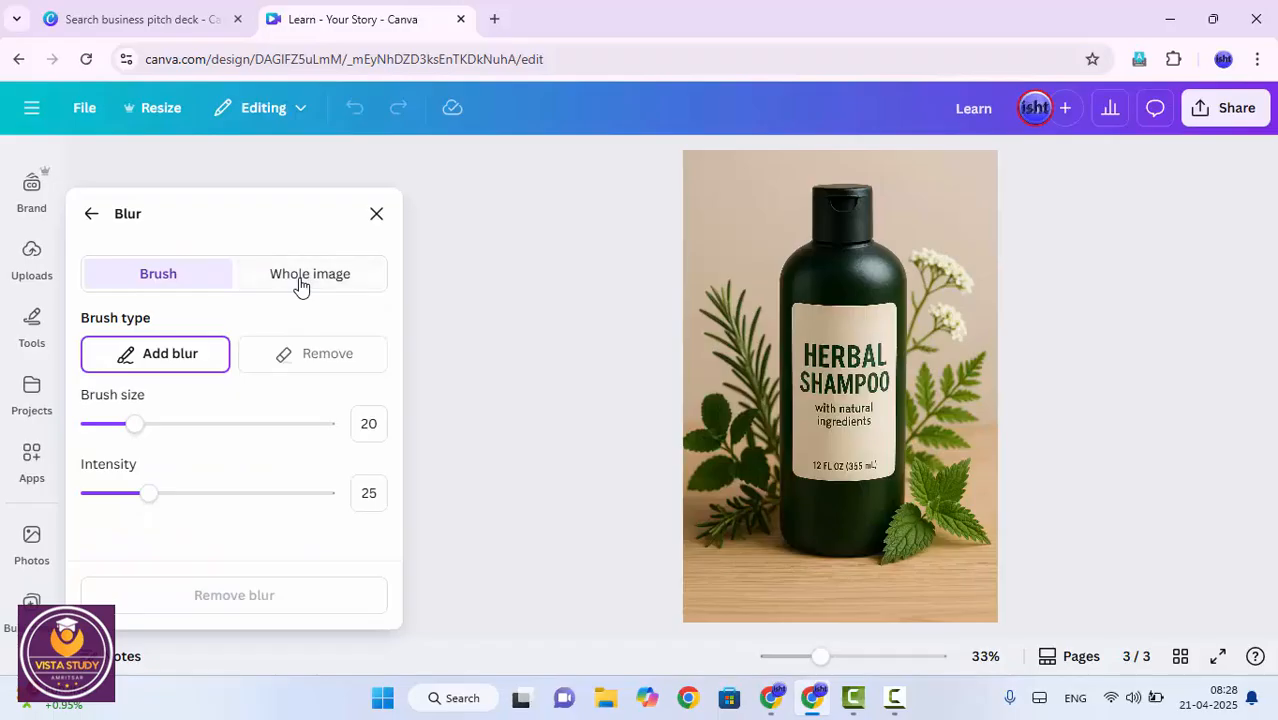
click(237, 280)
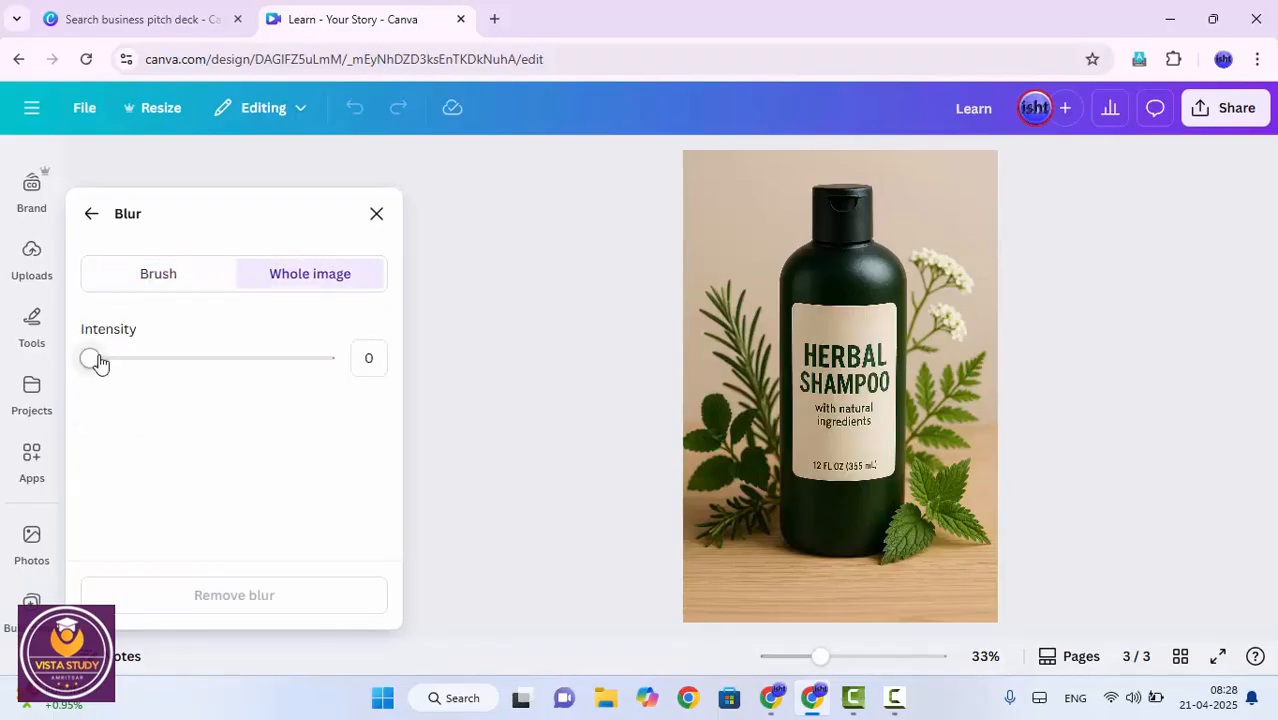
click(193, 360)
click(214, 362)
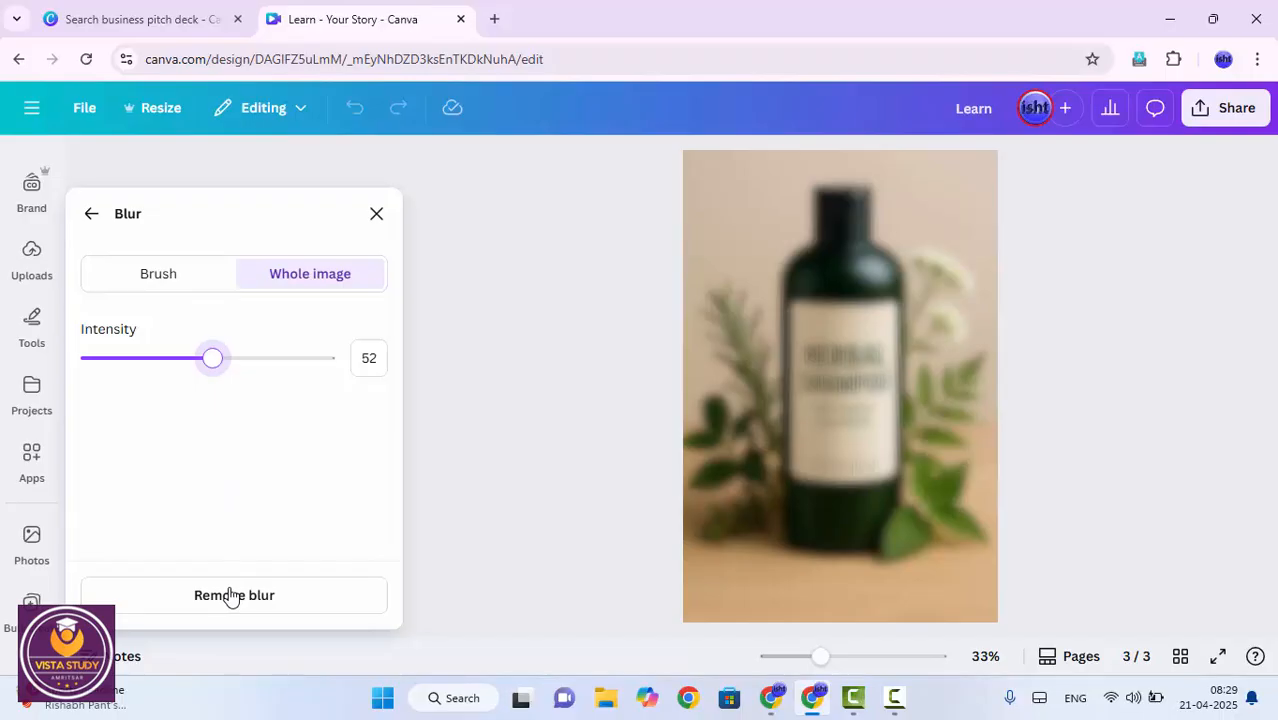
click(231, 597)
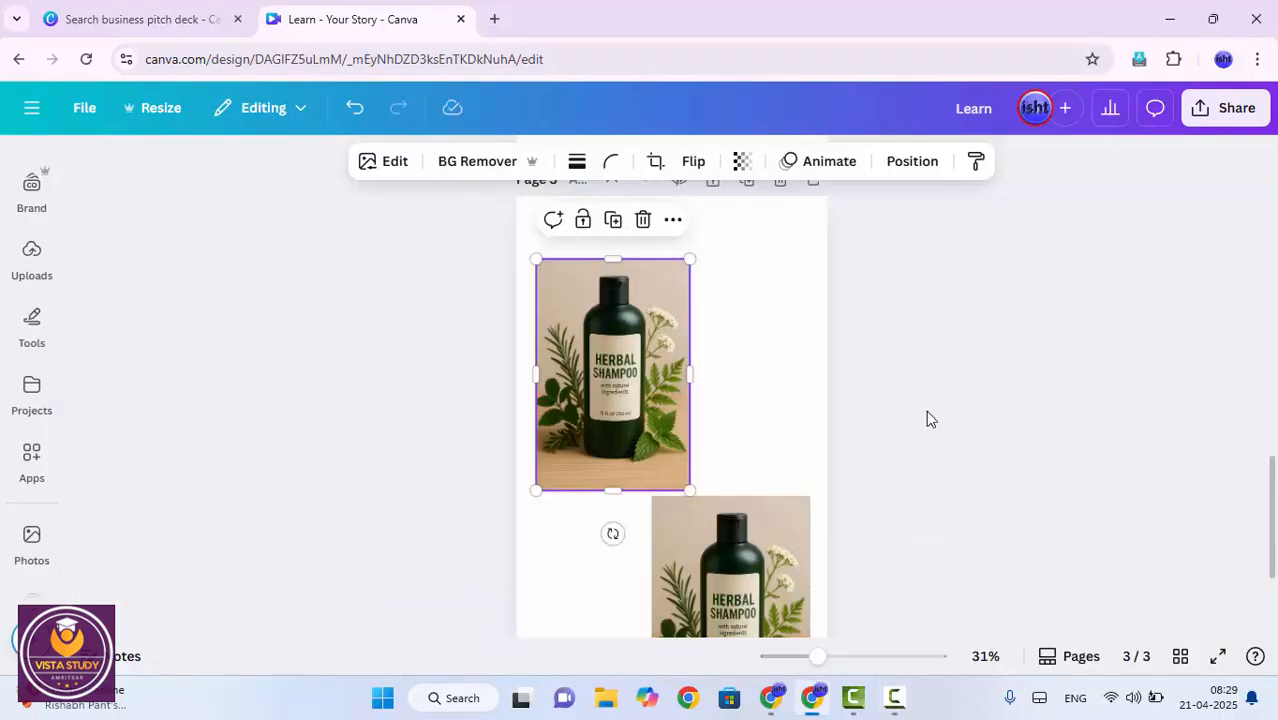
Apply the Auto Focus effect to the upper shampoo image on page 3.
click(365, 165)
scroll(295, 440, down, 3)
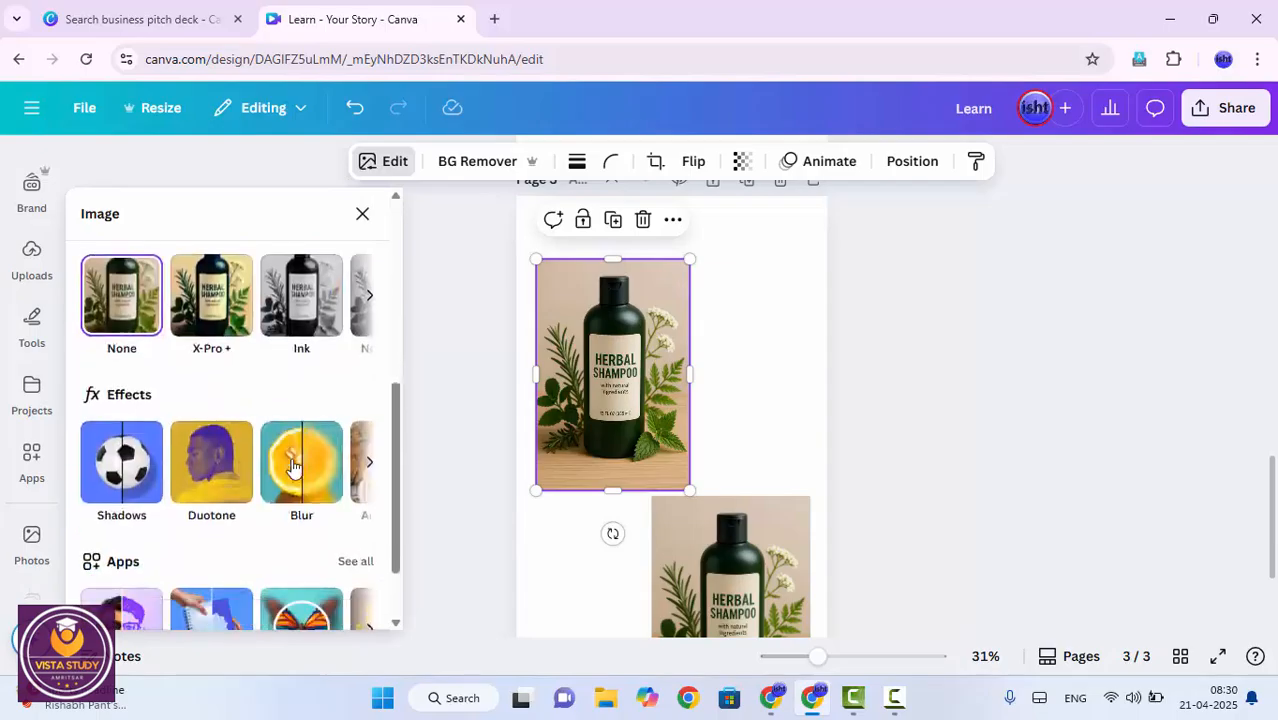
scroll(292, 467, down, 1)
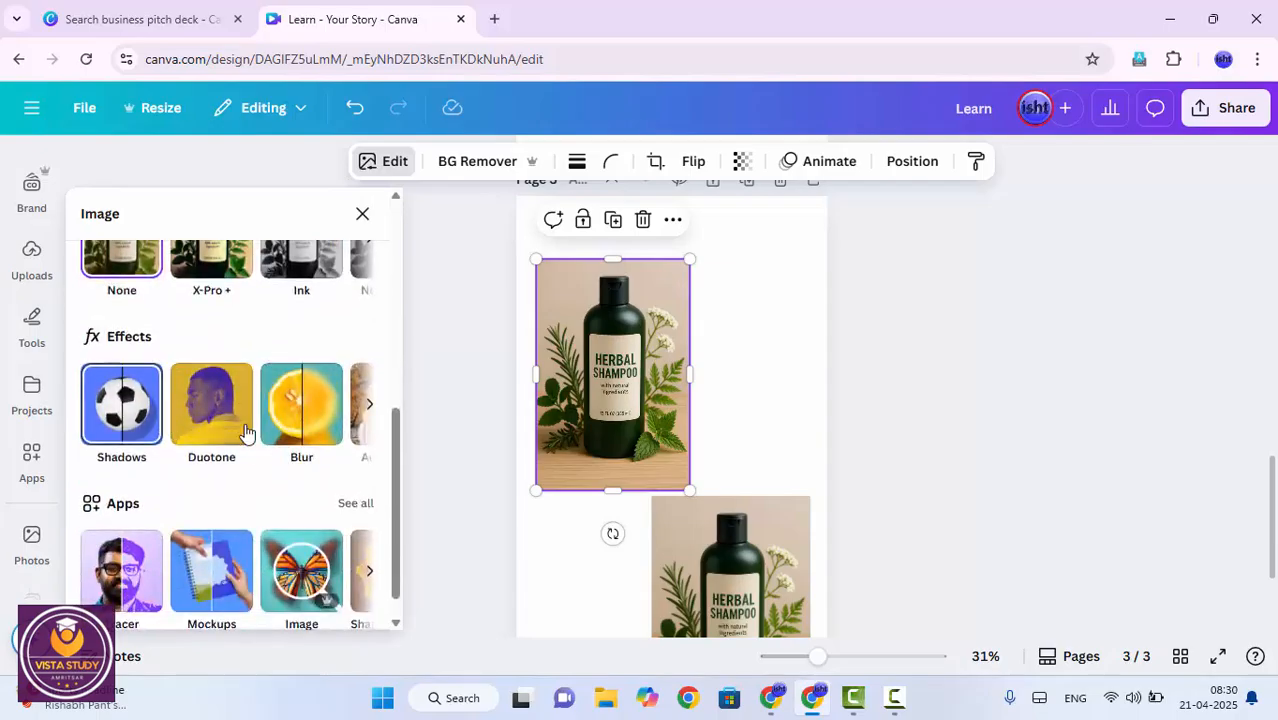
click(369, 404)
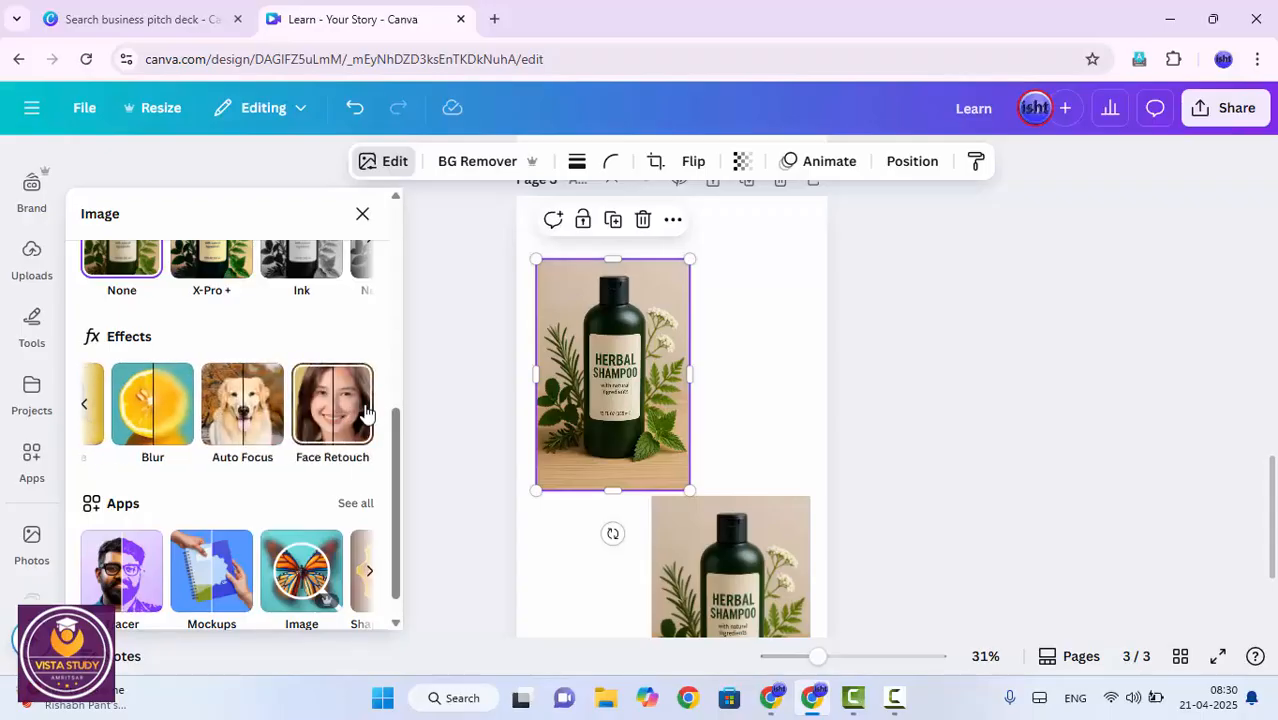
click(270, 416)
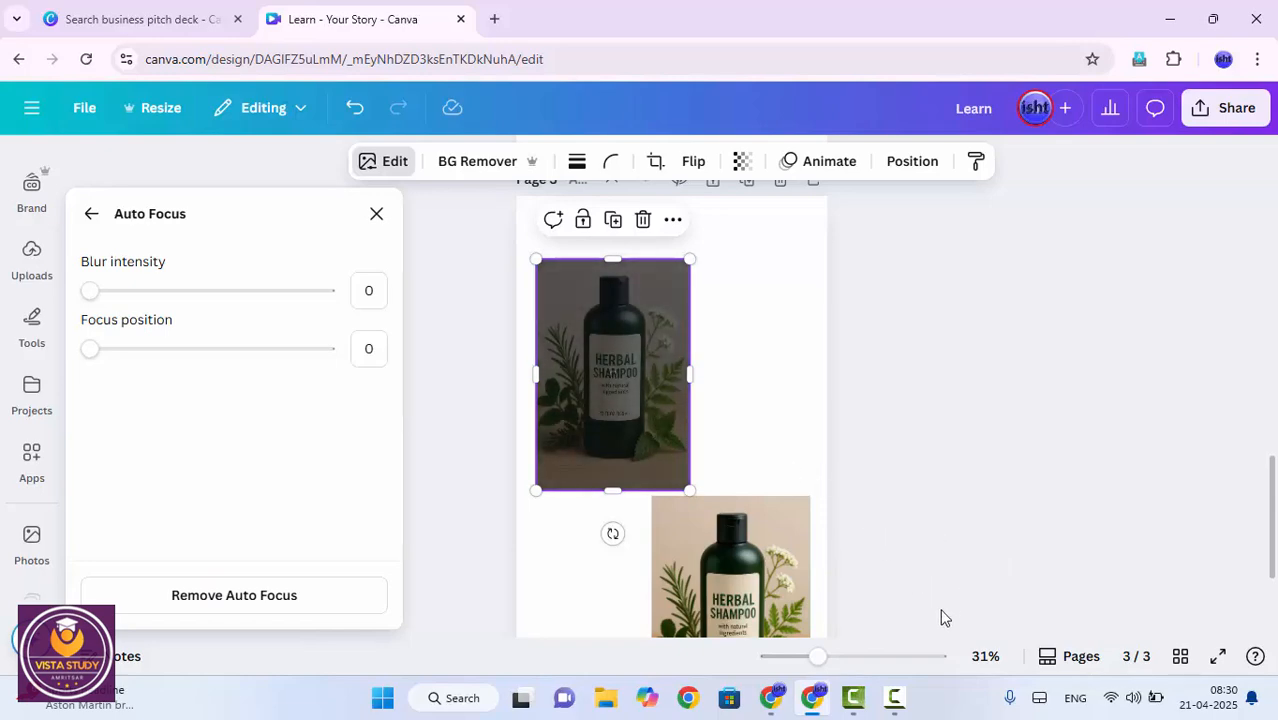
Compare the Auto Focus version of the shampoo image with the unedited copy below it at close range.
scroll(688, 448, down, 2)
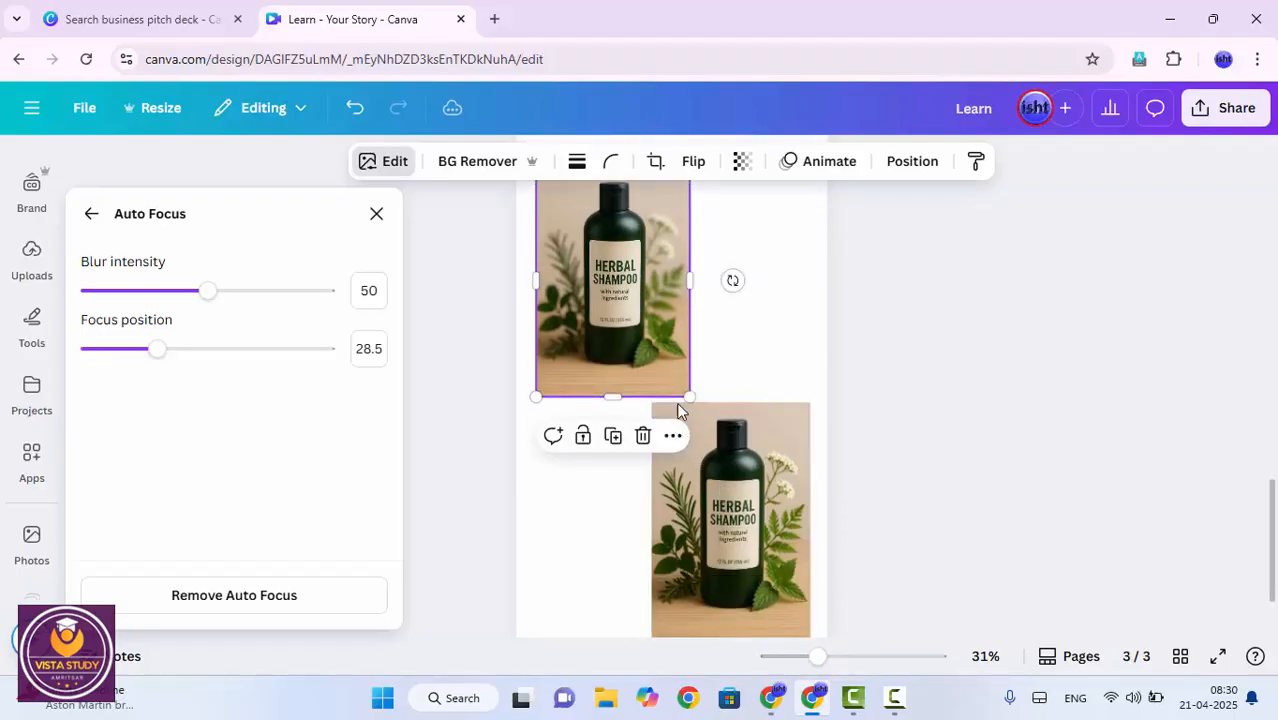
scroll(630, 300, up, 4)
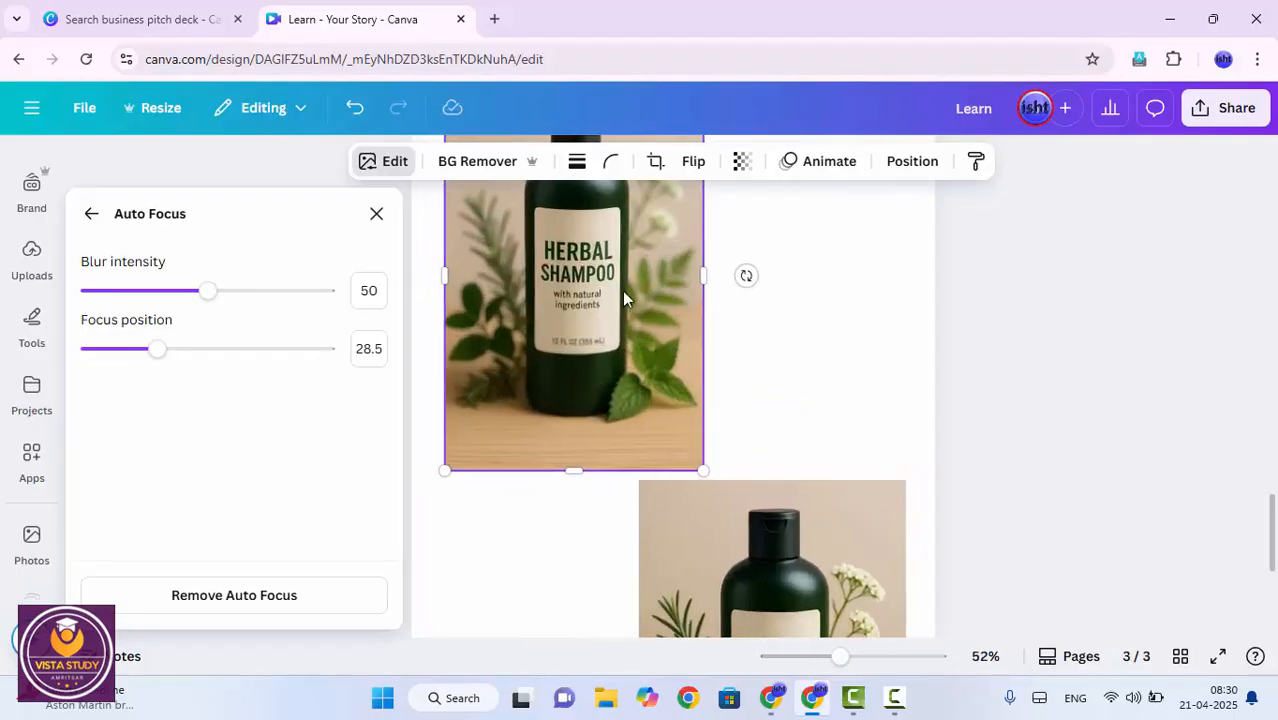
scroll(631, 289, up, 1)
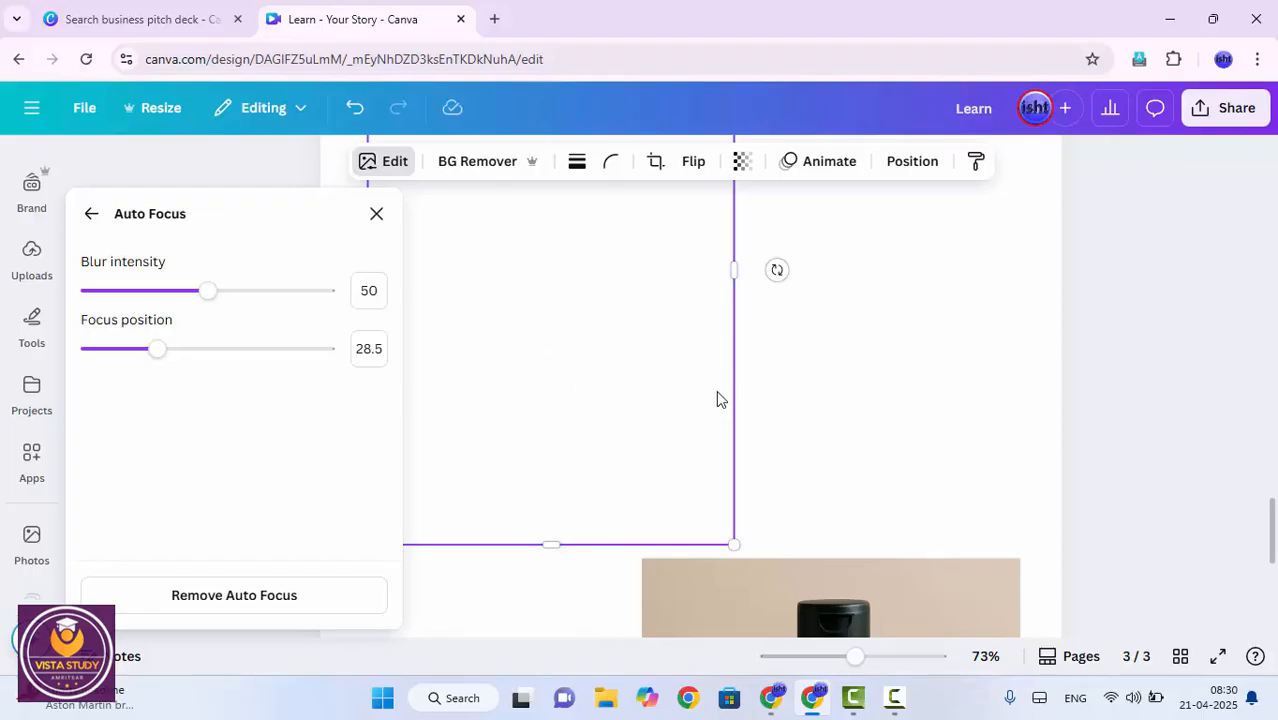
scroll(700, 396, up, 4)
click(670, 348)
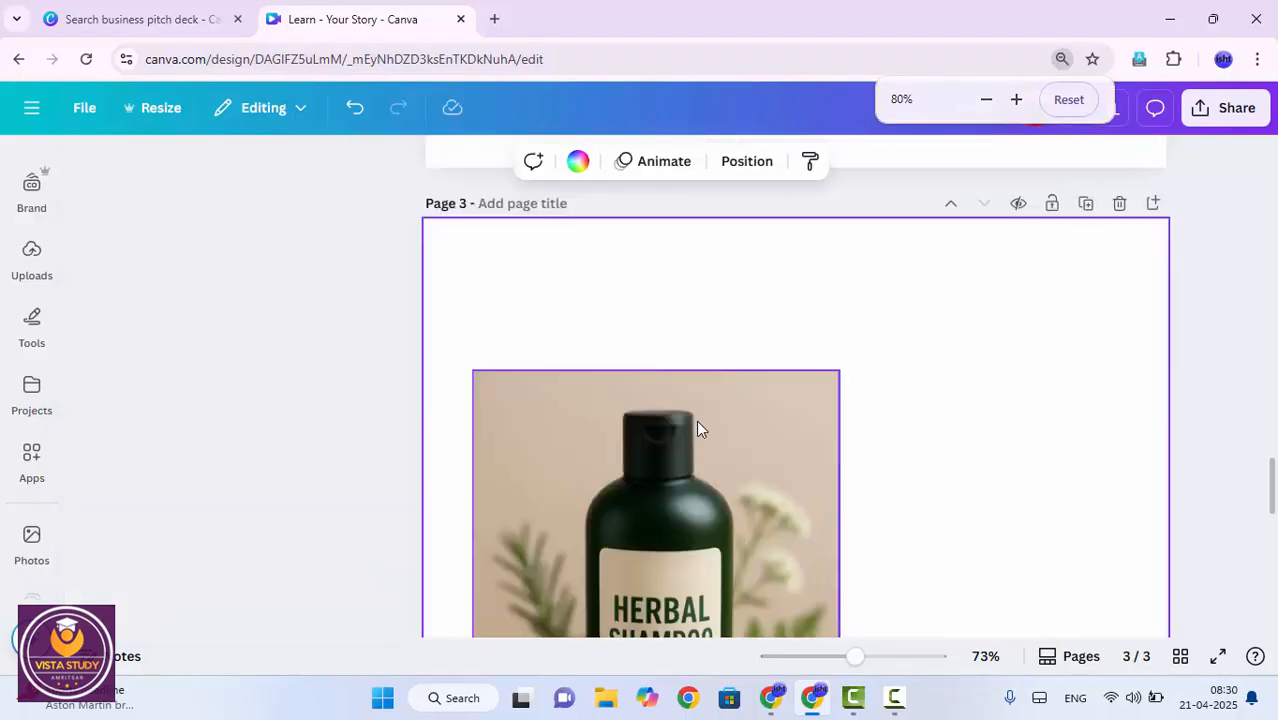
scroll(725, 385, up, 1)
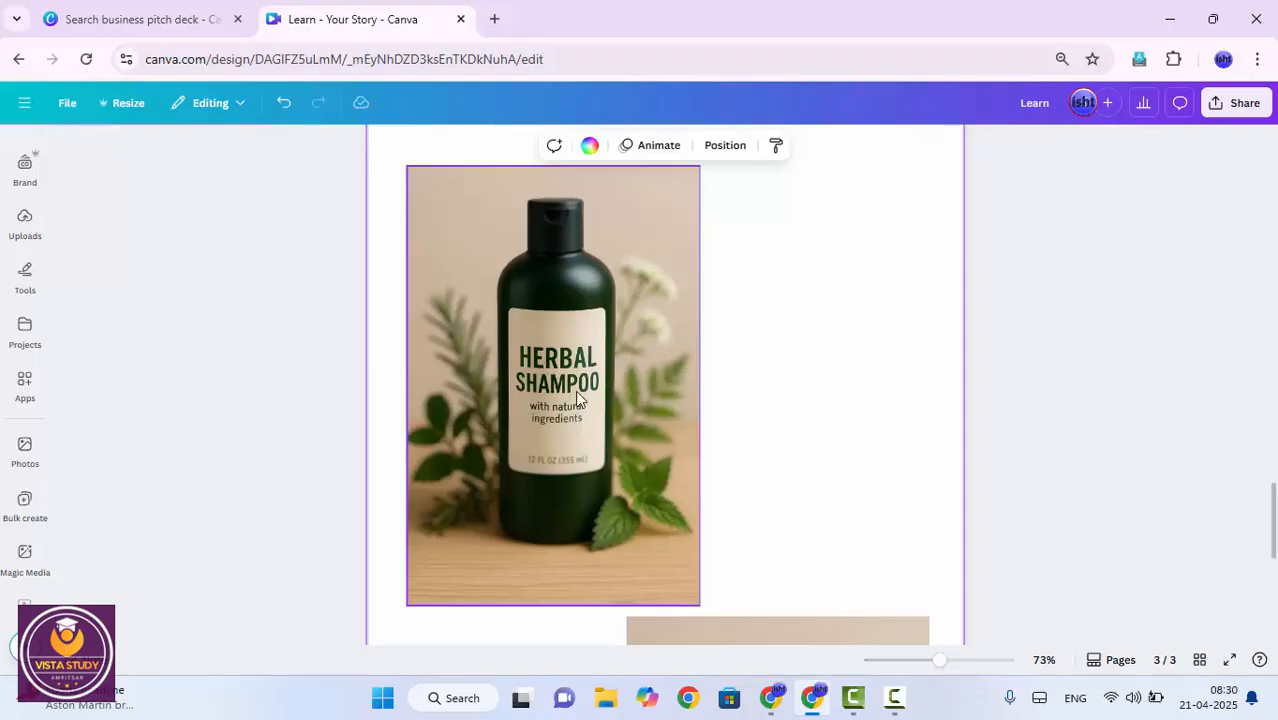
scroll(585, 451, down, 5)
scroll(599, 479, up, 5)
scroll(583, 417, down, 1)
scroll(569, 433, down, 3)
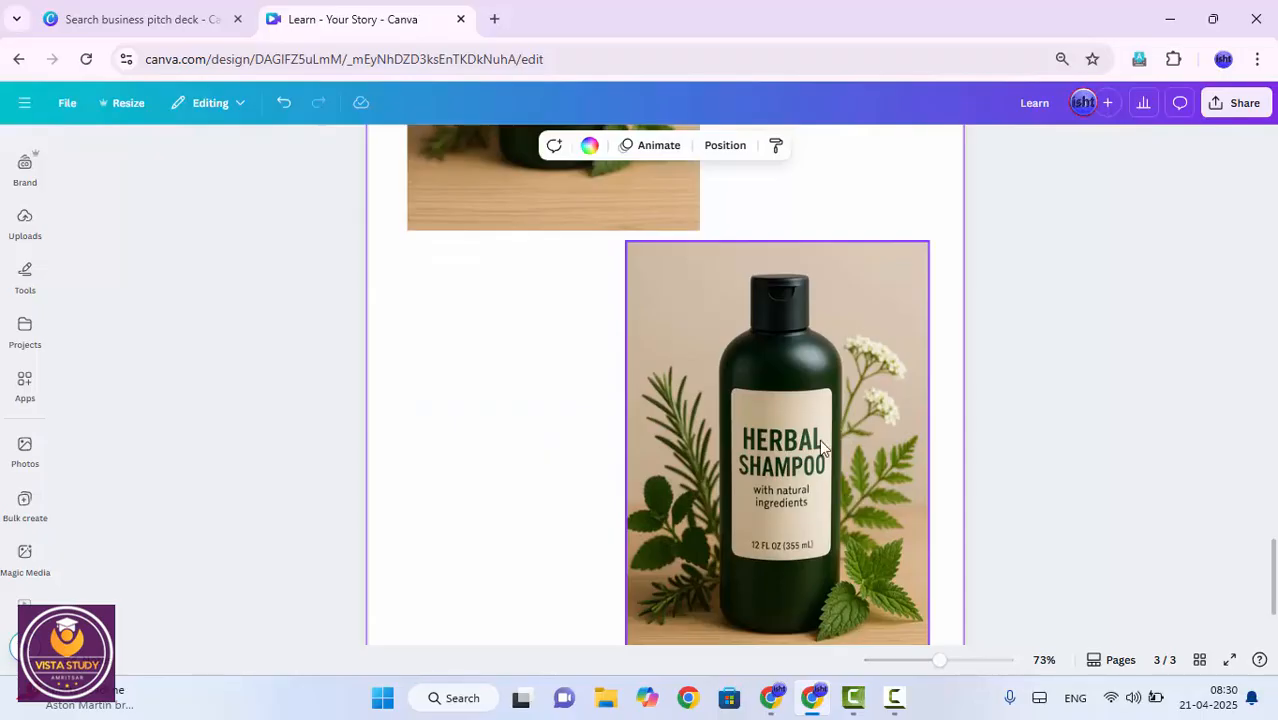
scroll(828, 465, up, 5)
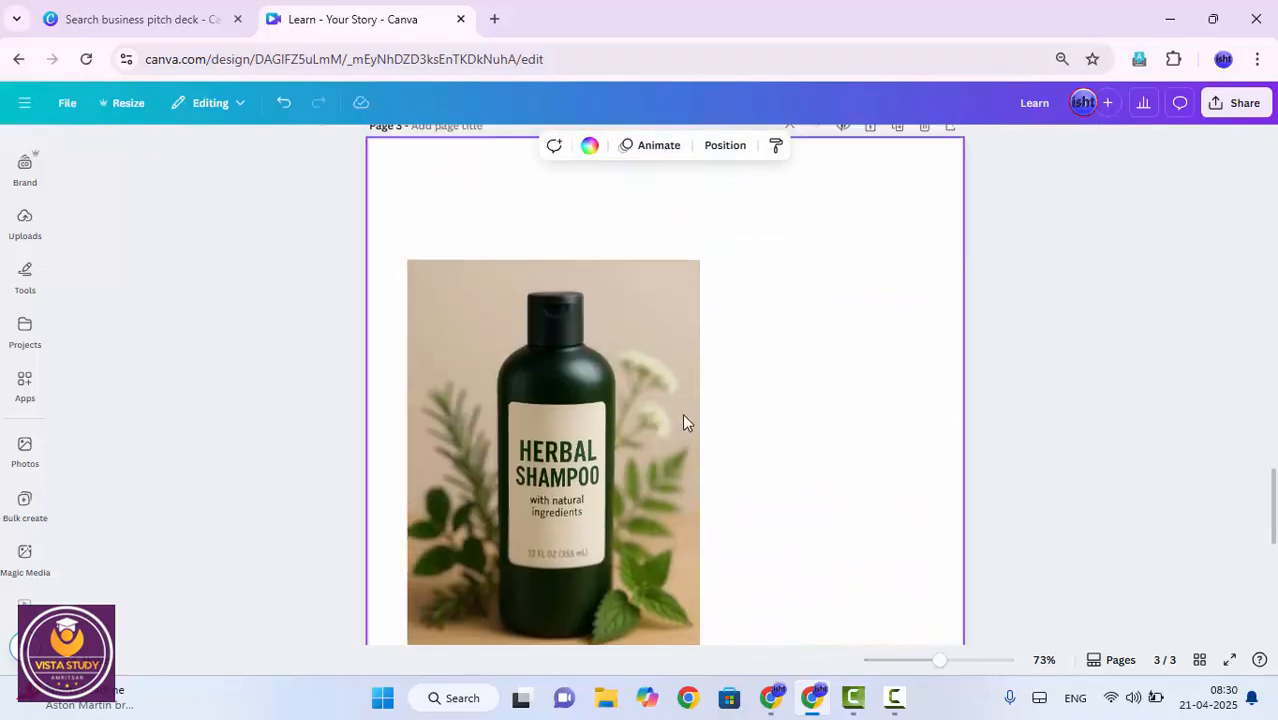
scroll(609, 474, down, 1)
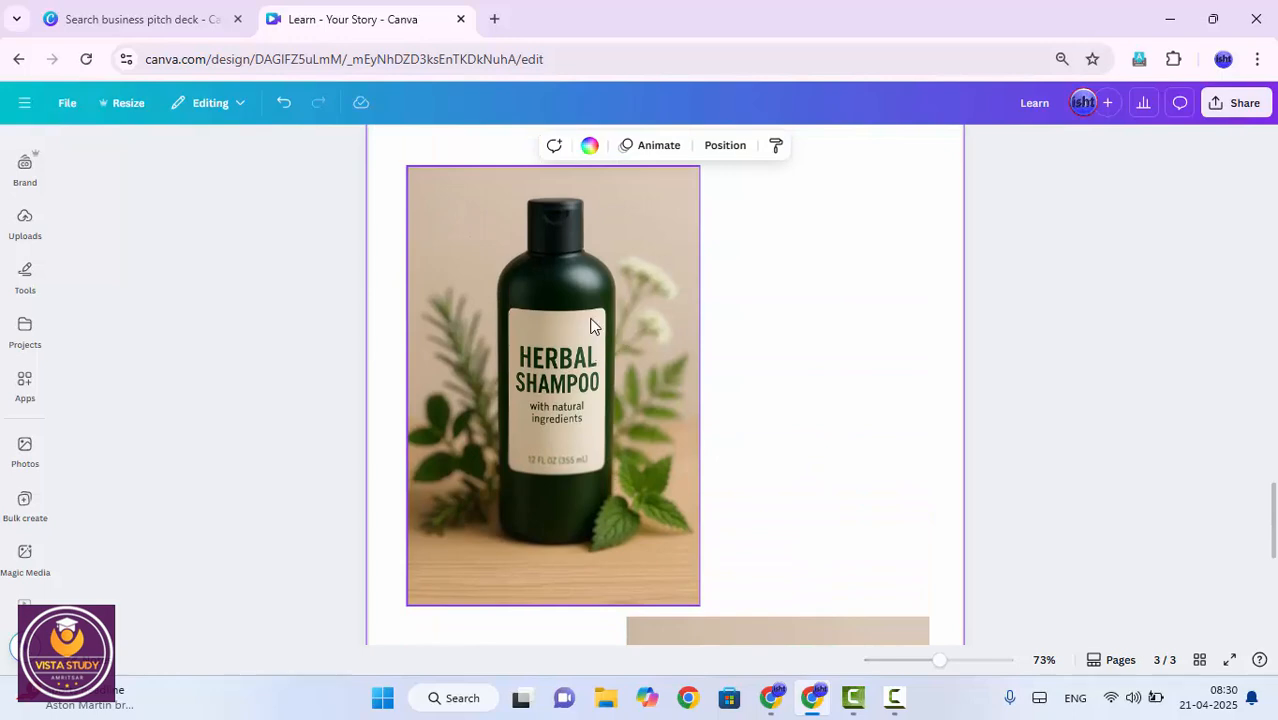